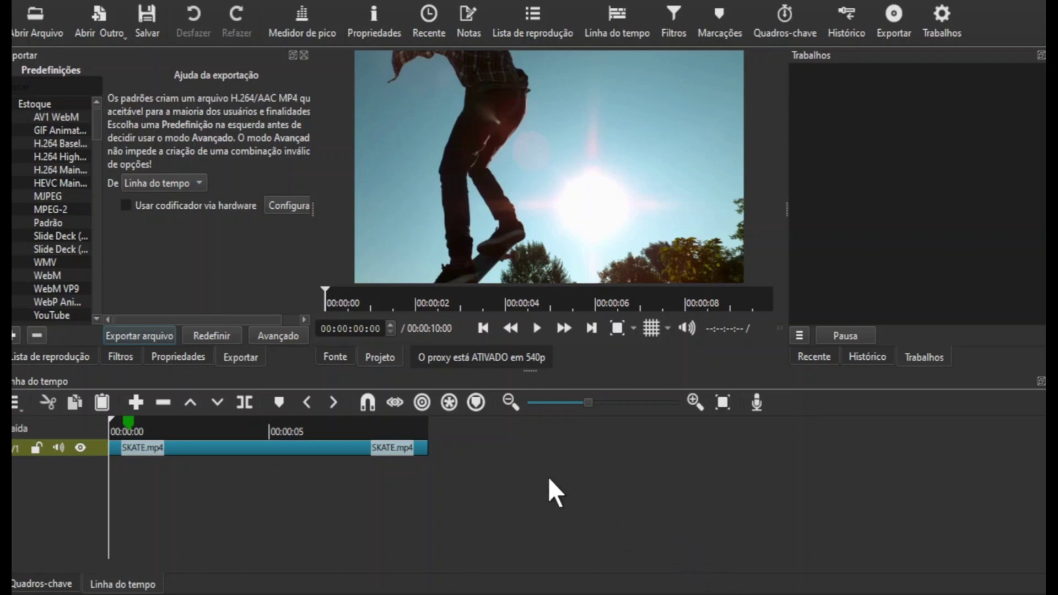
Play the SKATE.mp4 clip through and add a second video track above it
left_click(538, 333)
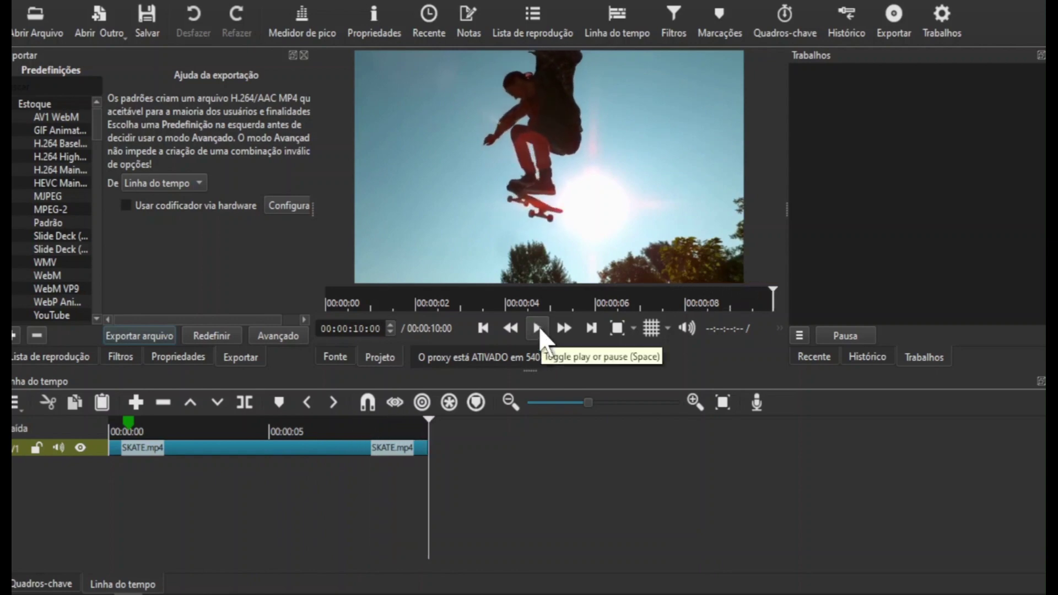
key("ctrl+z")
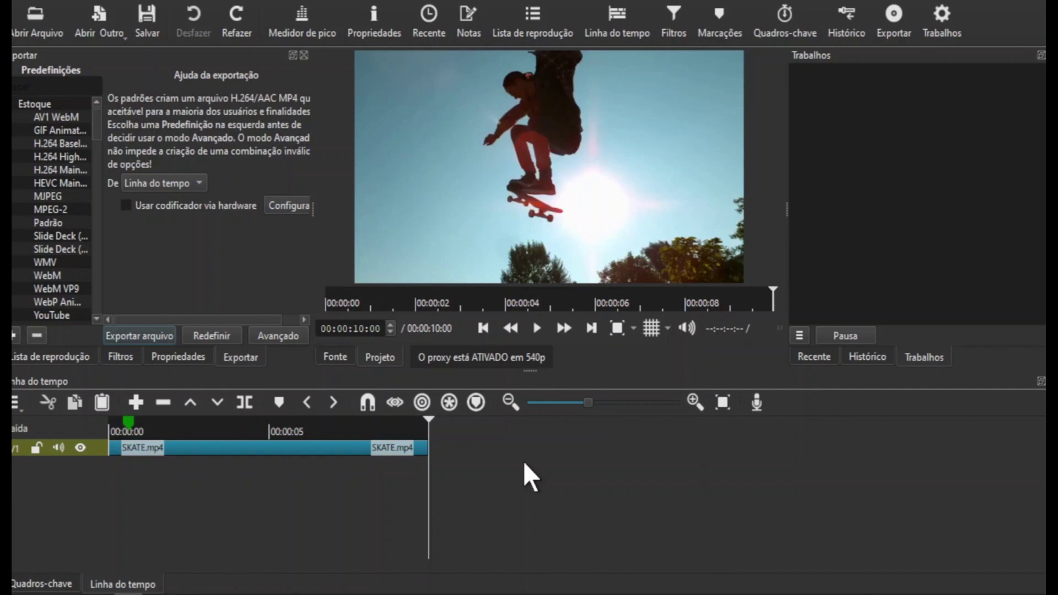
key("ctrl+y")
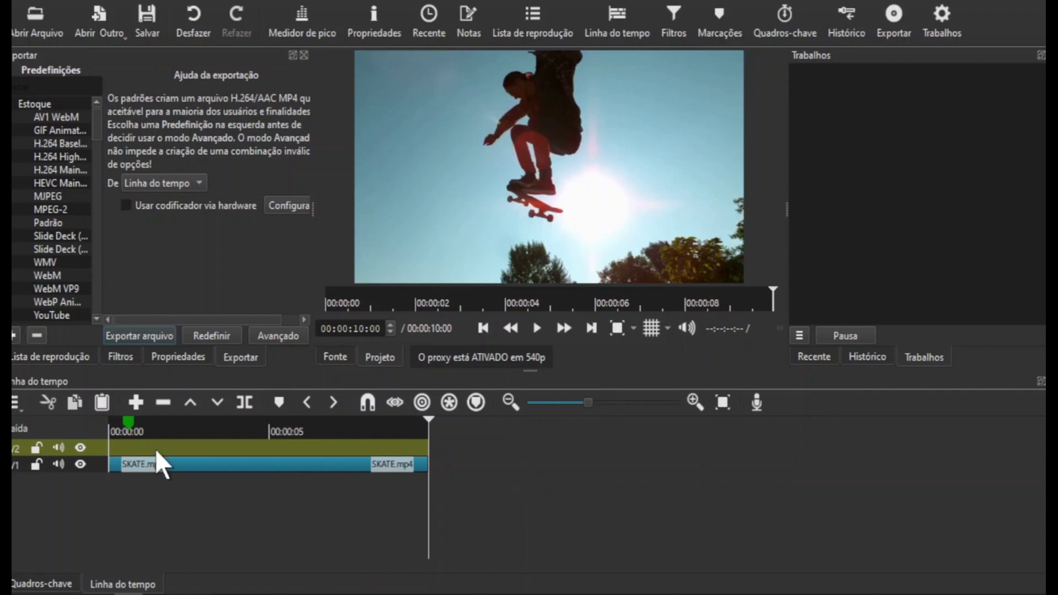
Create a transparent colour clip, place it on track V2 at 00:00:00:09, and shorten it to about 3 seconds
left_click(121, 434)
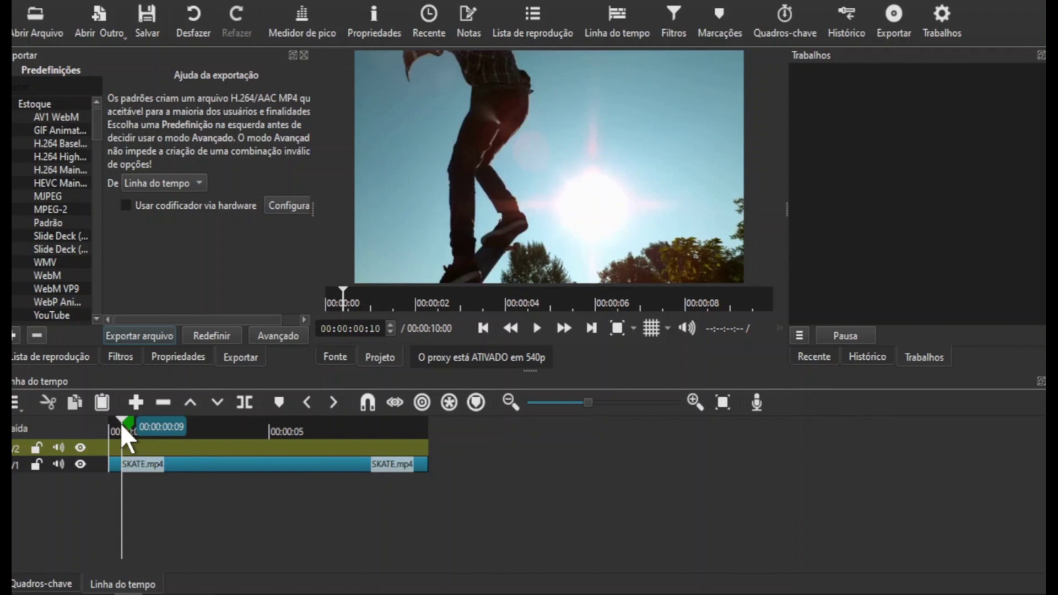
left_click(121, 426)
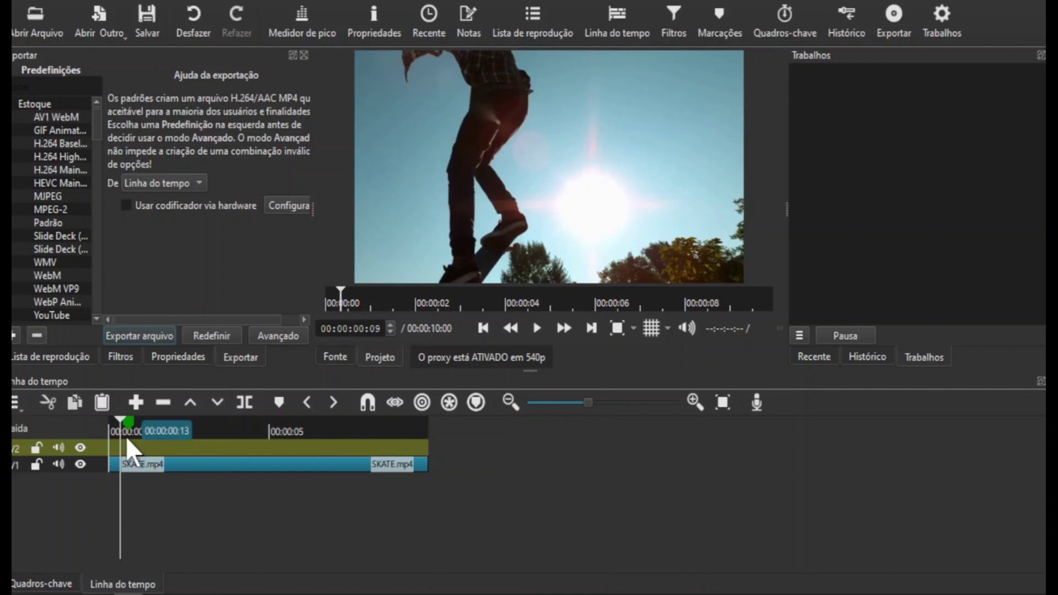
left_click(111, 35)
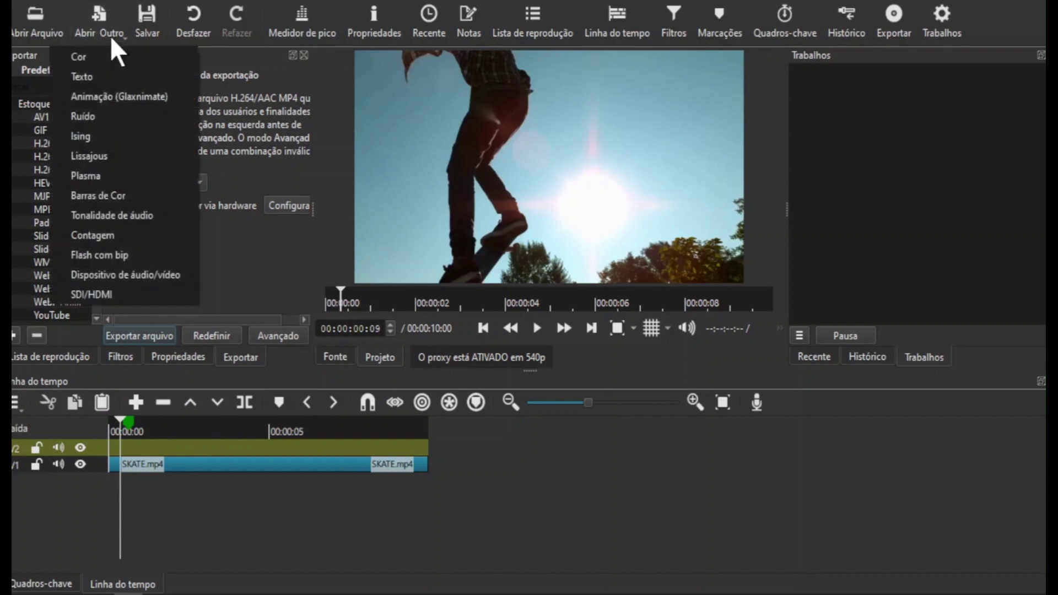
left_click(85, 57)
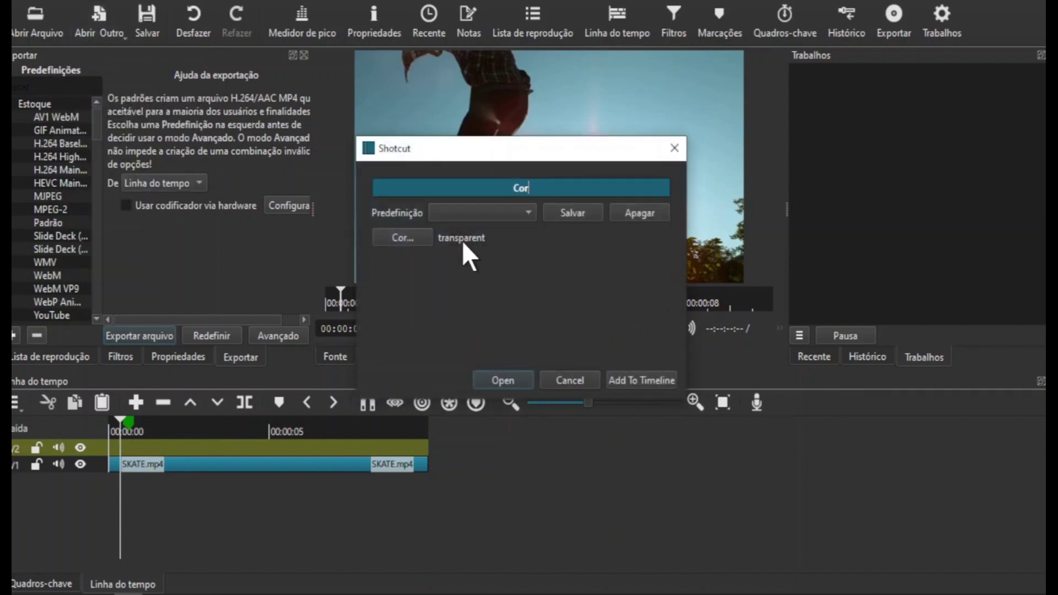
left_click(494, 379)
key("space")
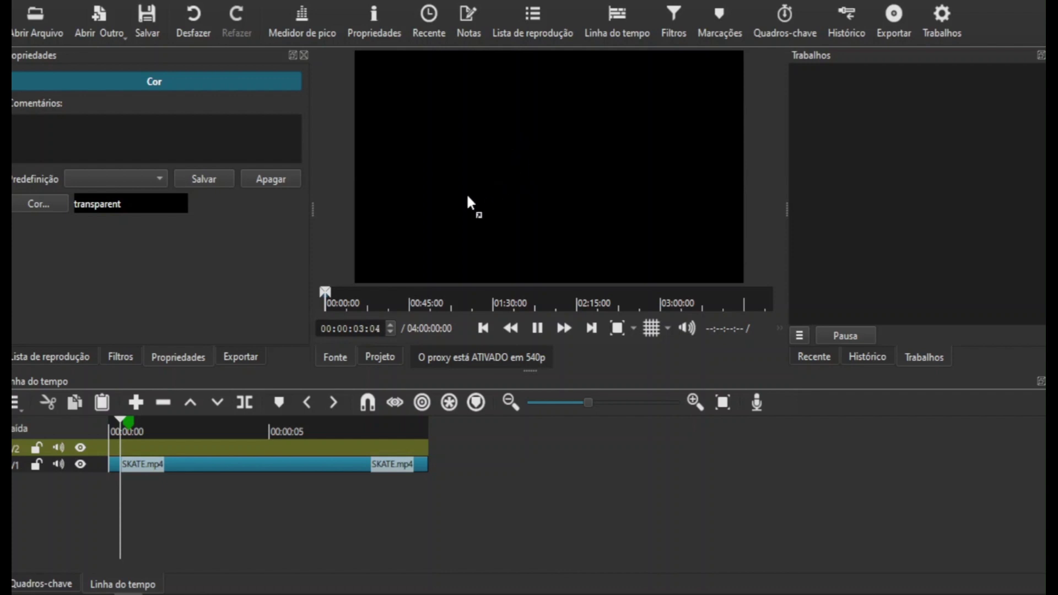
left_click_drag(361, 287, 121, 406)
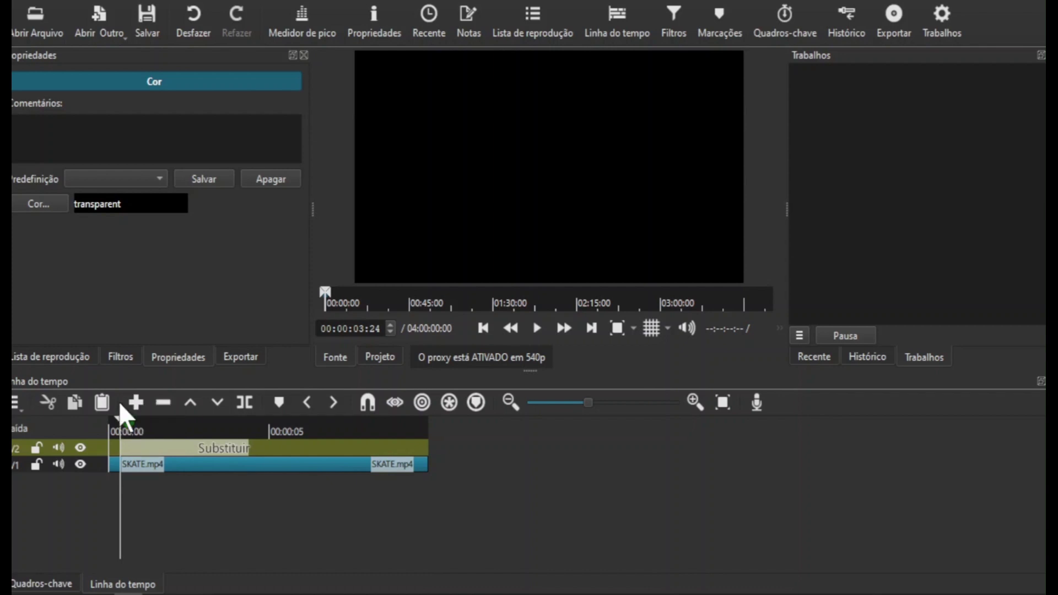
left_click_drag(248, 452, 214, 452)
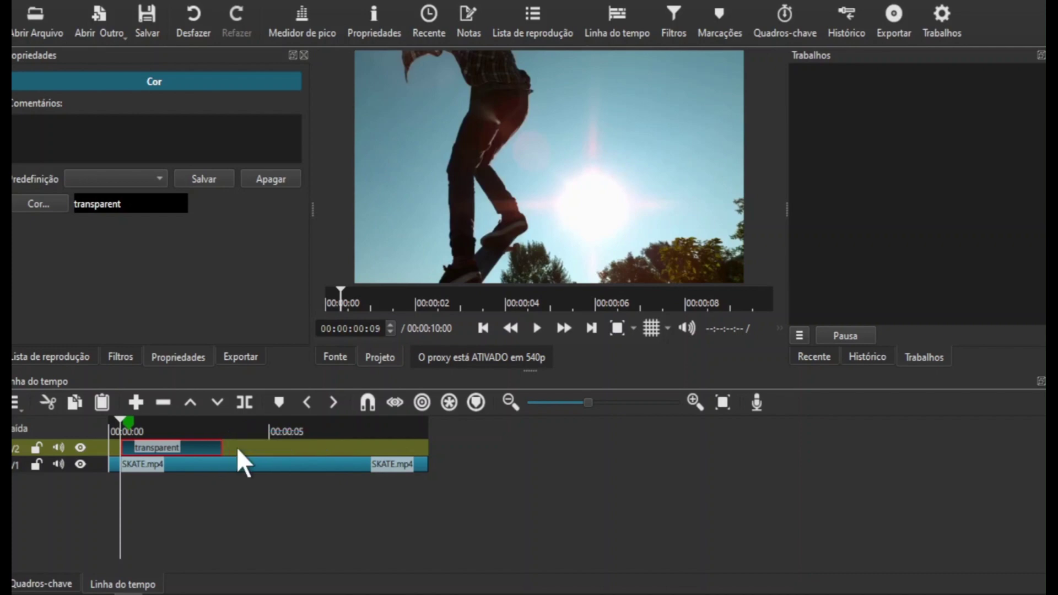
Add a Texto: Simples filter to the transparent clip with the text "SKATE BOARD" on two lines
left_click(120, 358)
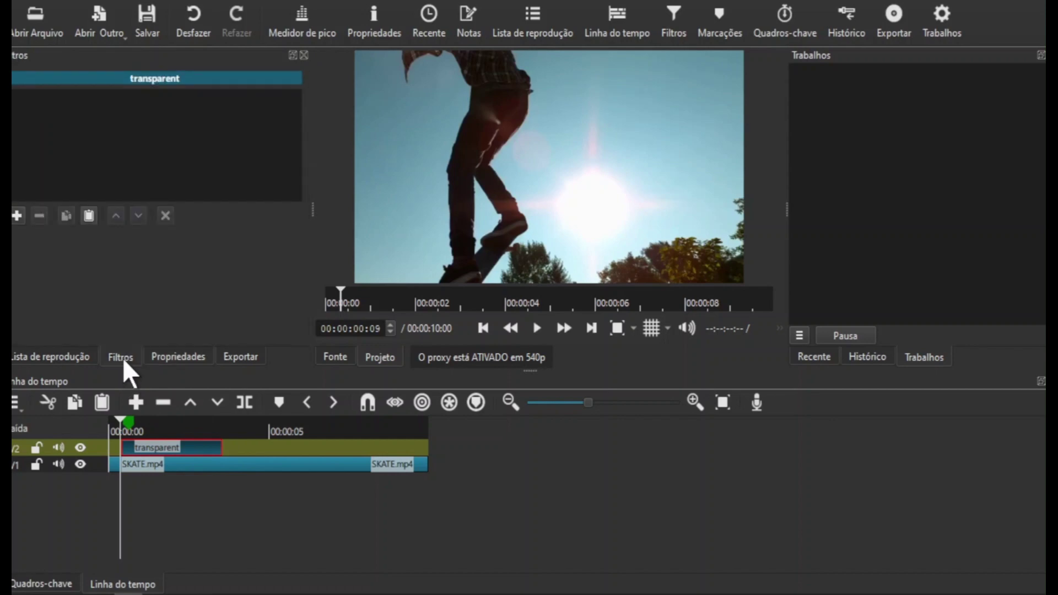
left_click(16, 215)
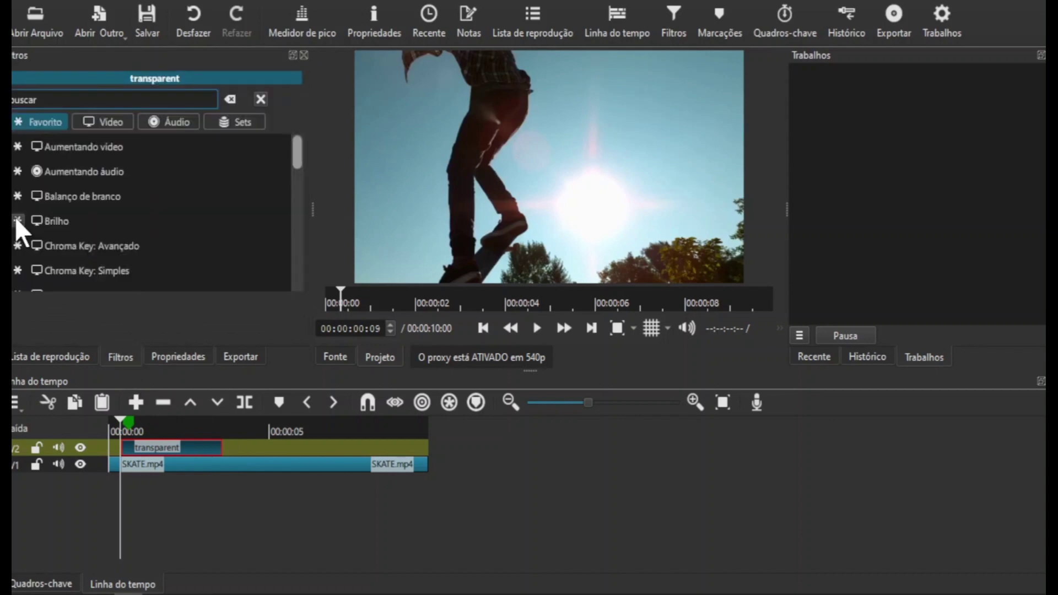
type("tex")
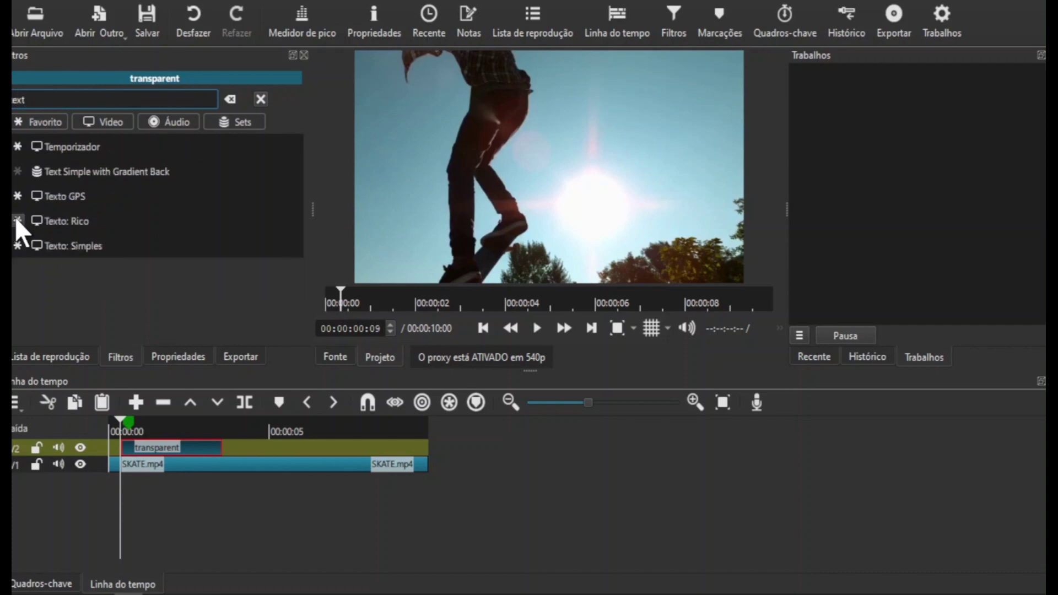
left_click(88, 243)
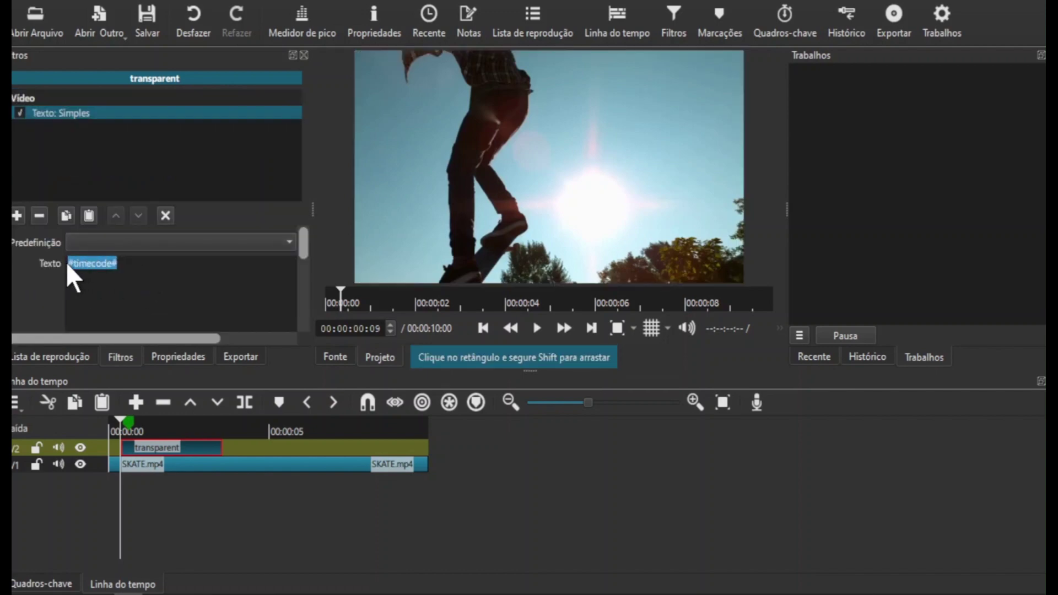
type("SKATE")
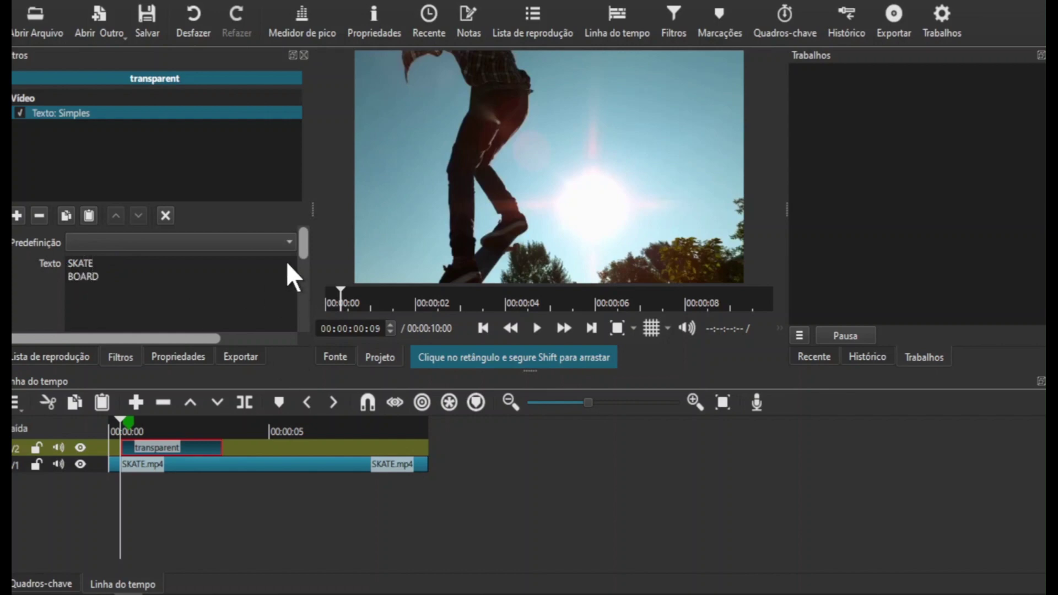
Preview the title at 00:00:00:23 and set its font to Arial Rounded MT Bold
left_click_drag(305, 243, 308, 278)
left_click(137, 430)
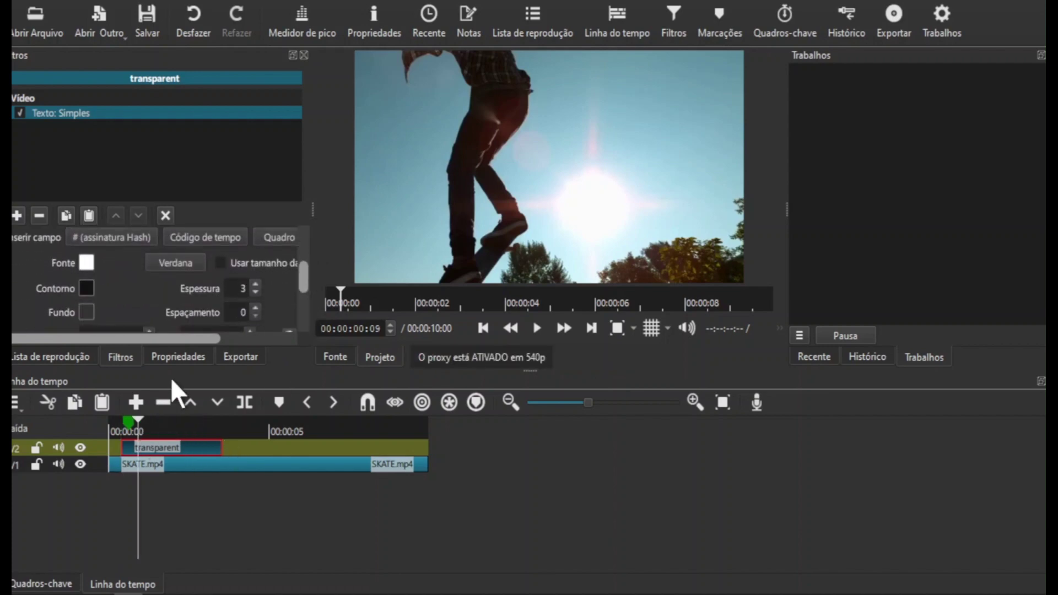
left_click(174, 263)
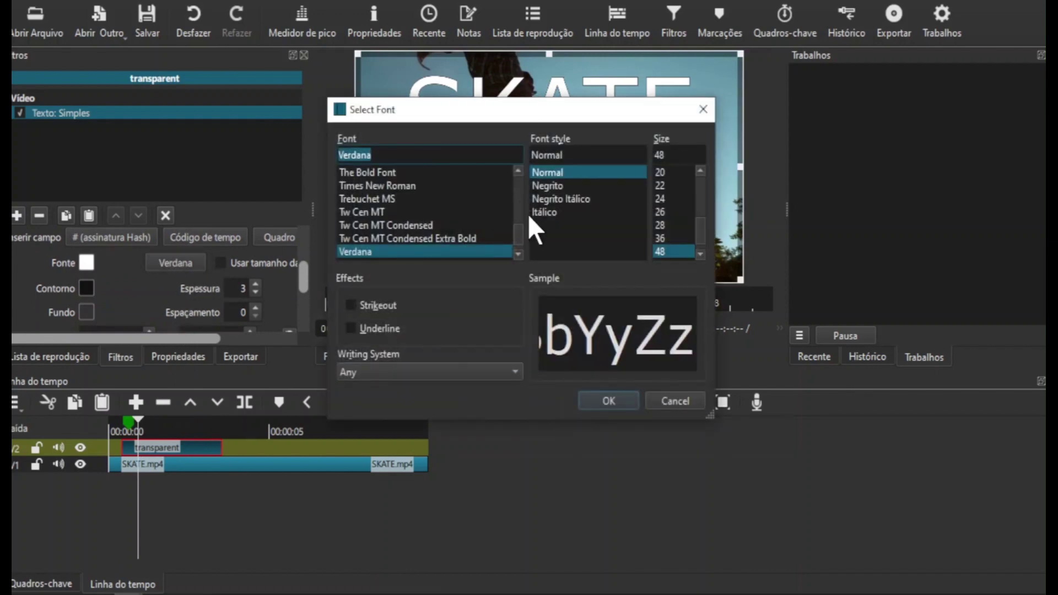
left_click_drag(523, 235, 498, 160)
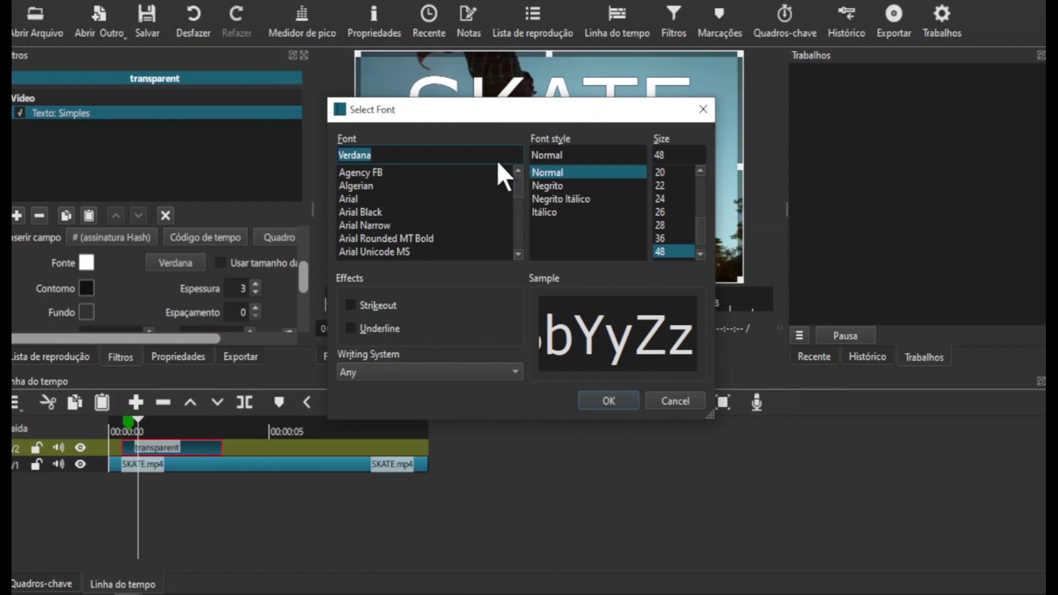
left_click(433, 172)
key("Down")
key("Down")
key("Down")
key("Down")
key("Down")
key("Down")
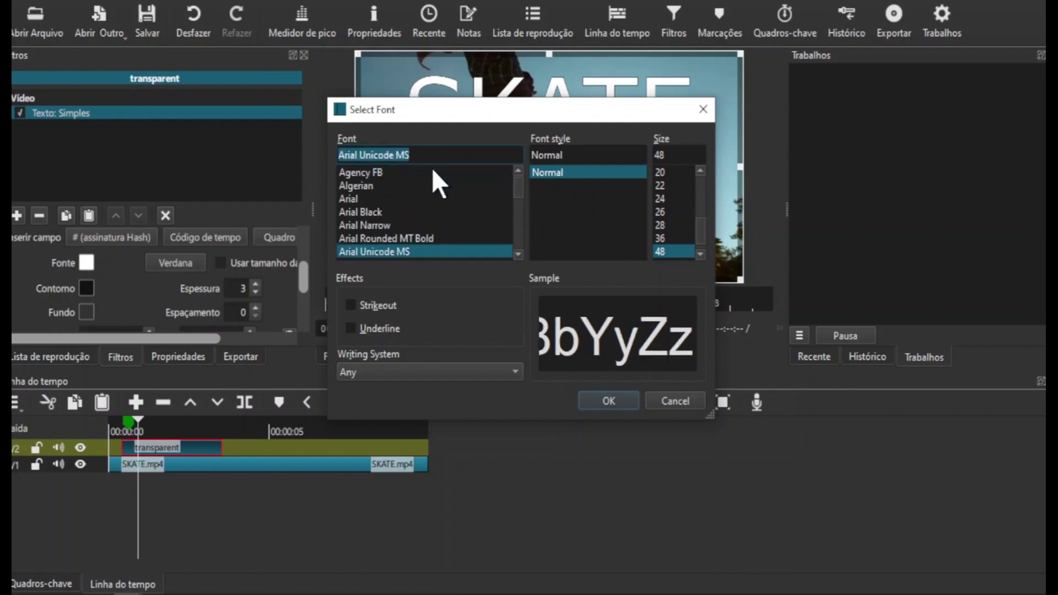
key("Down")
key("Up")
key("Up")
left_click(610, 402)
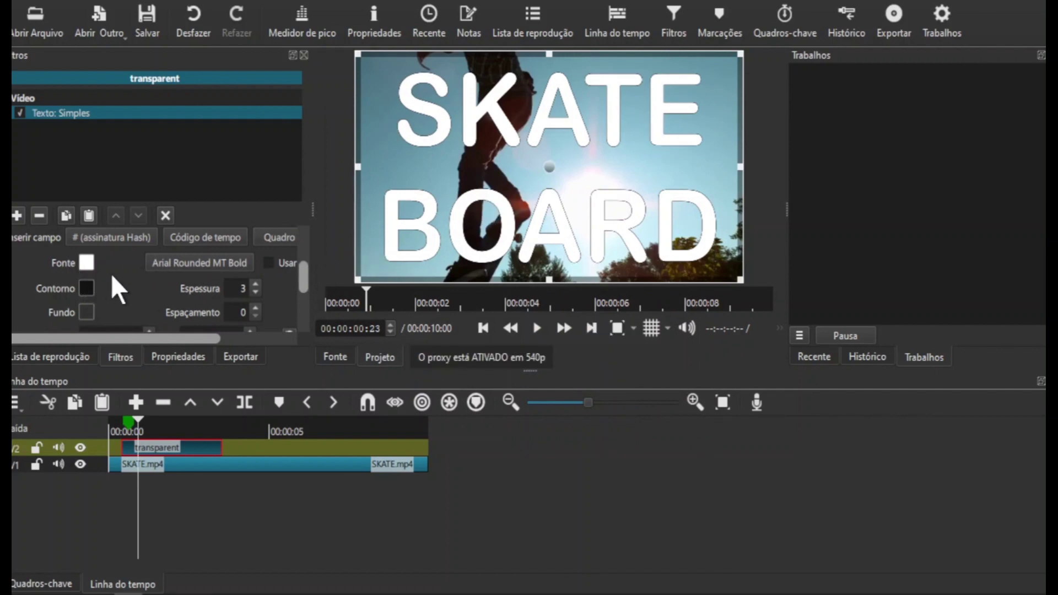
Set the title's outline colour to red (#ff0000) and its font colour to yellow (#ffff00)
left_click(86, 286)
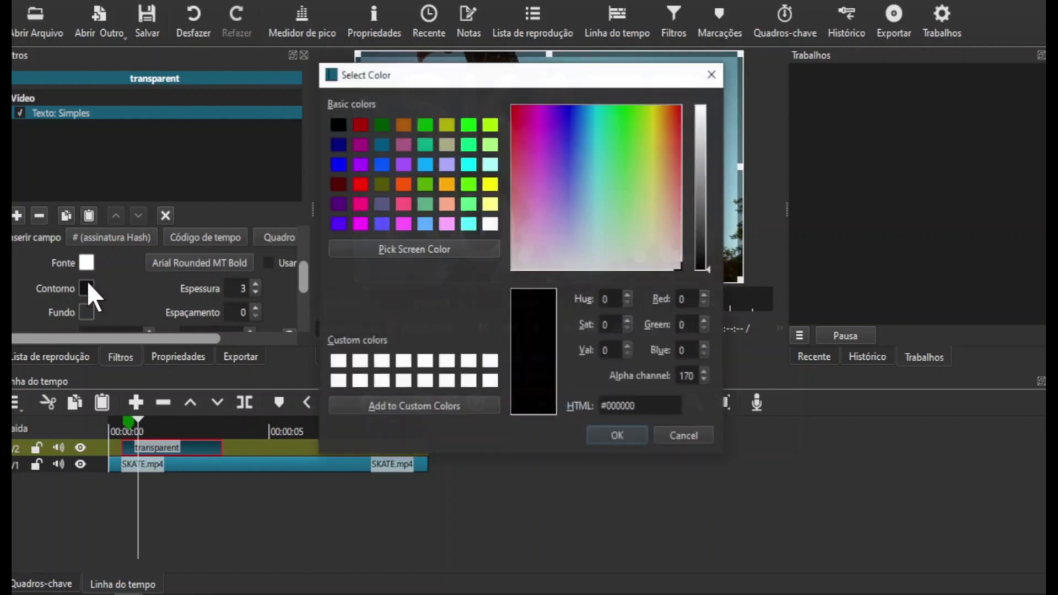
left_click(360, 185)
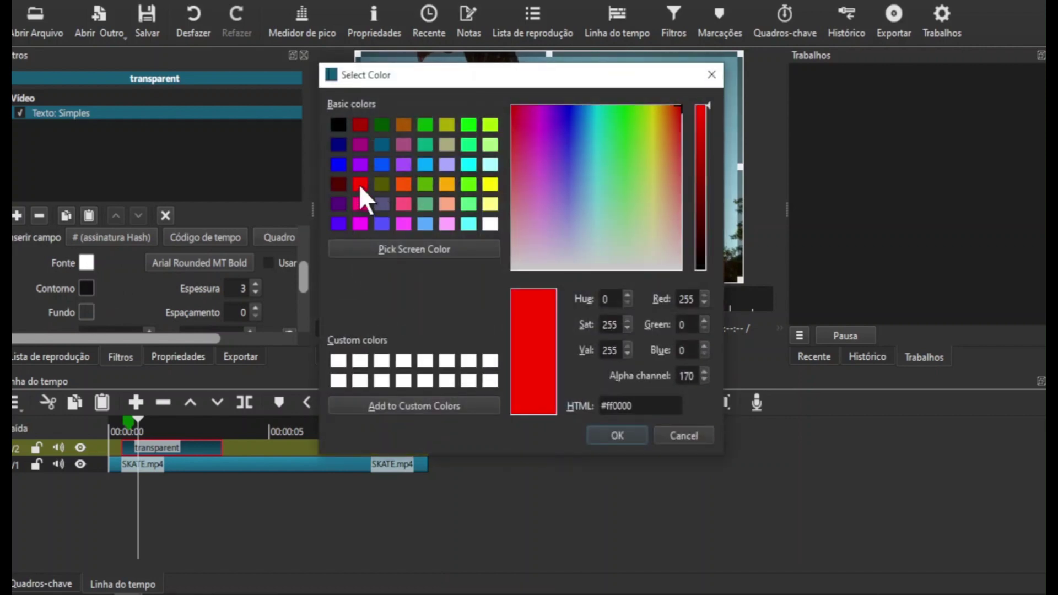
left_click(619, 438)
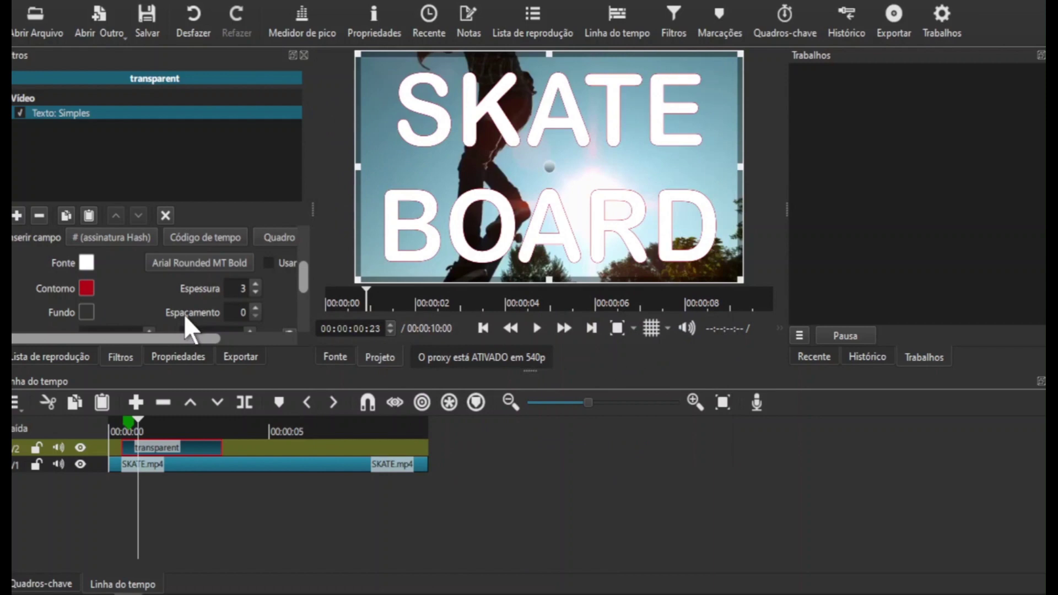
left_click(83, 261)
left_click(493, 185)
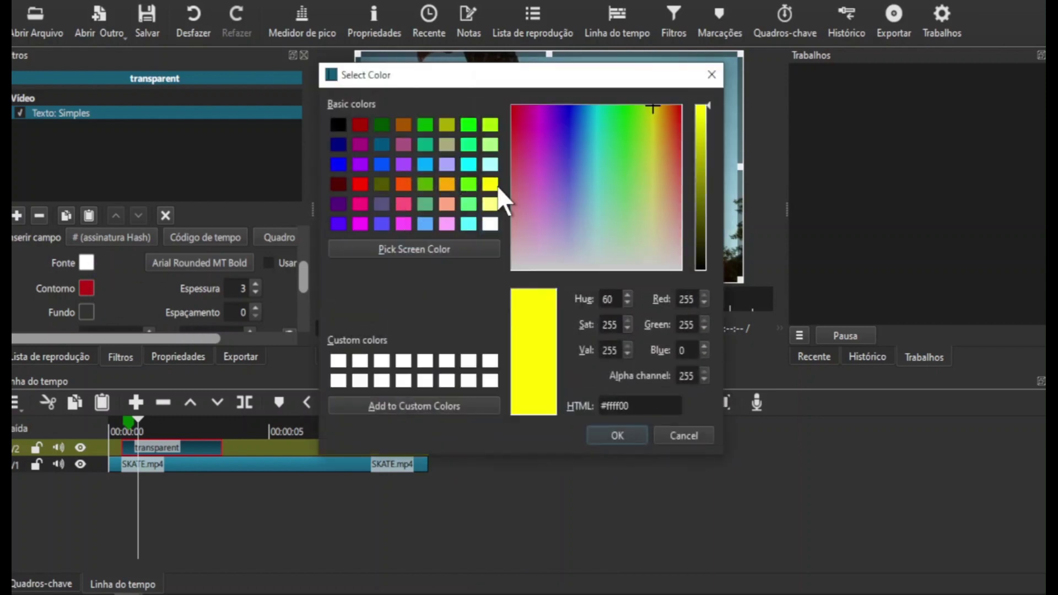
left_click(617, 437)
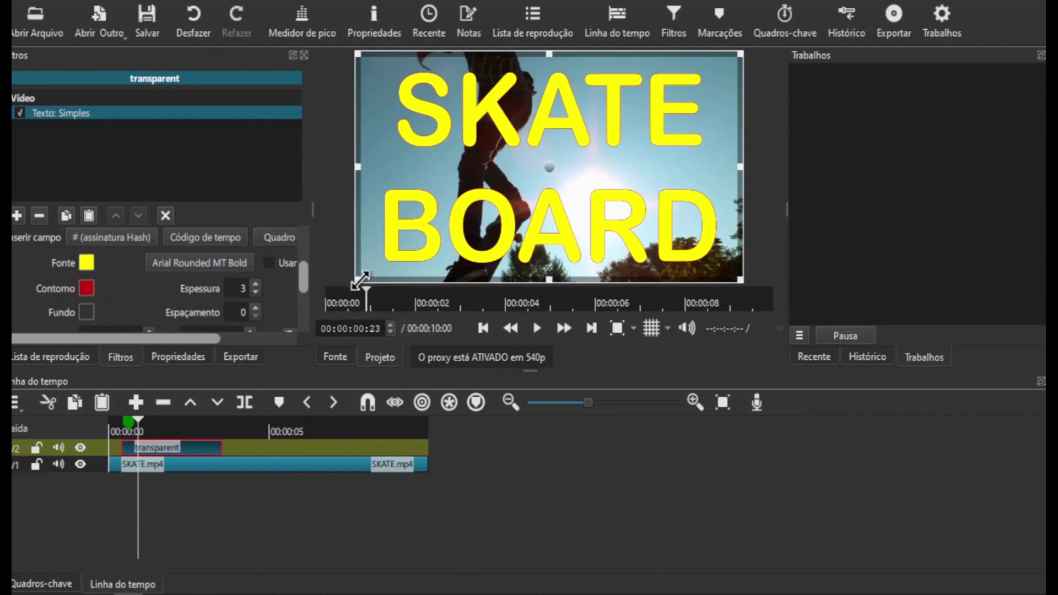
Shrink the title's text box to about 70% of the frame width and move it to the upper-right part of the video frame
left_click_drag(376, 275, 423, 242)
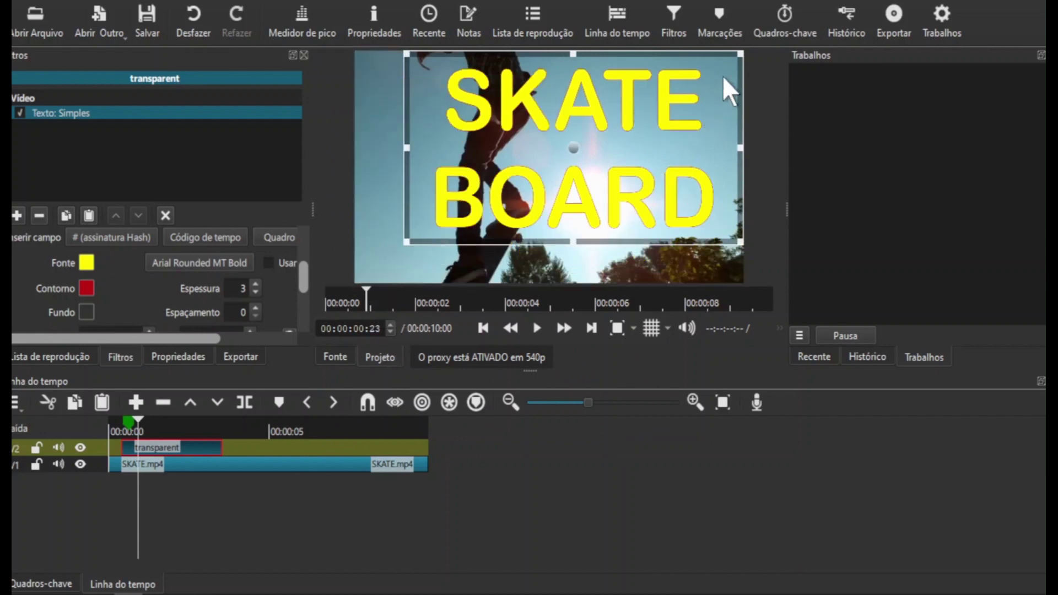
left_click_drag(740, 55, 669, 94)
left_click_drag(547, 165, 635, 141)
With the playhead at 00:00:00:10, add the Falhar filter to the transparent title clip
mouse_move(419, 592)
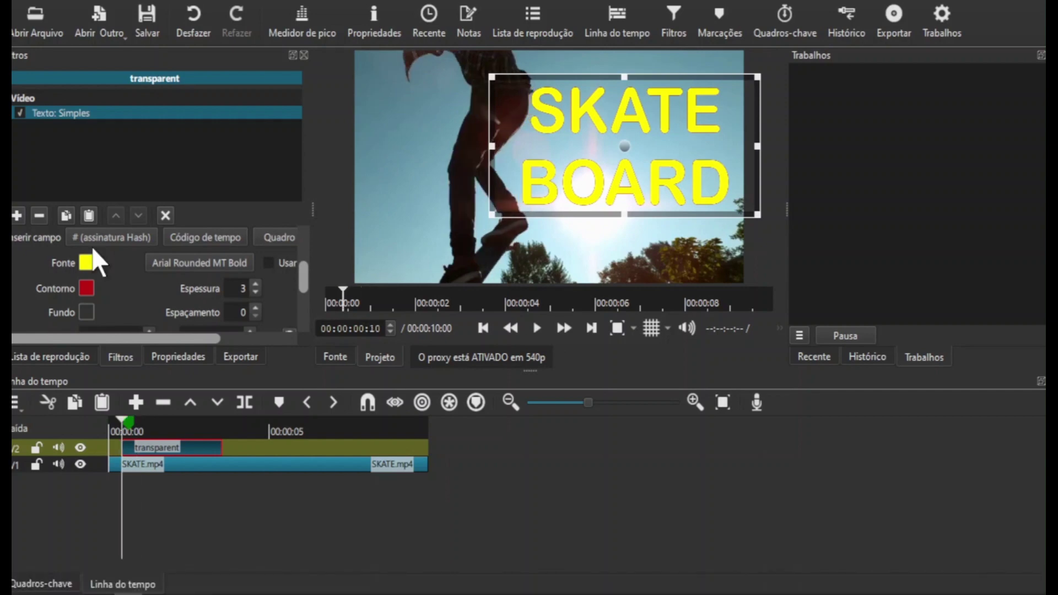
left_click(13, 214)
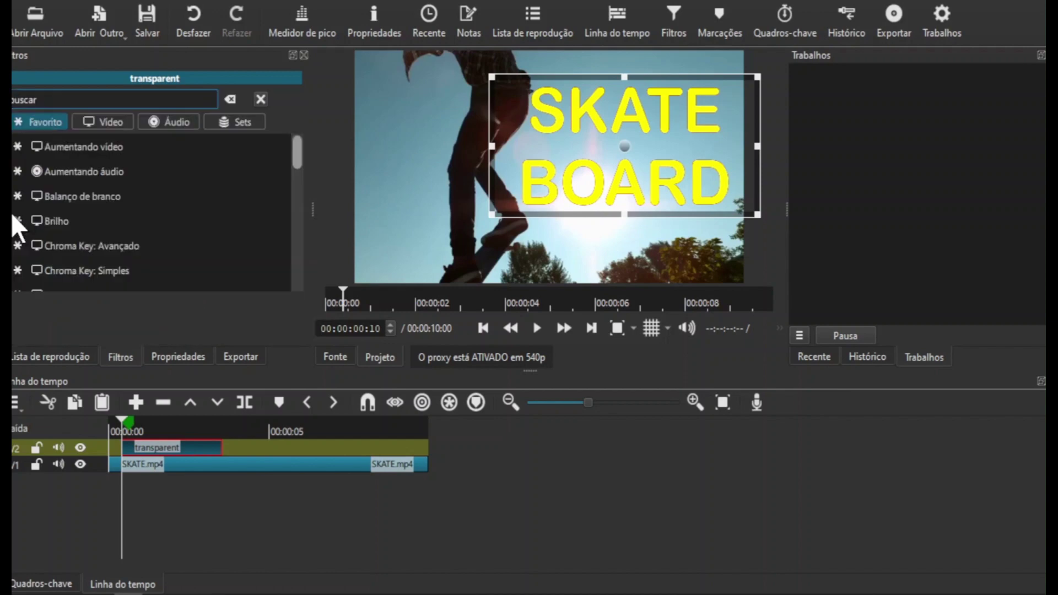
left_click(71, 97)
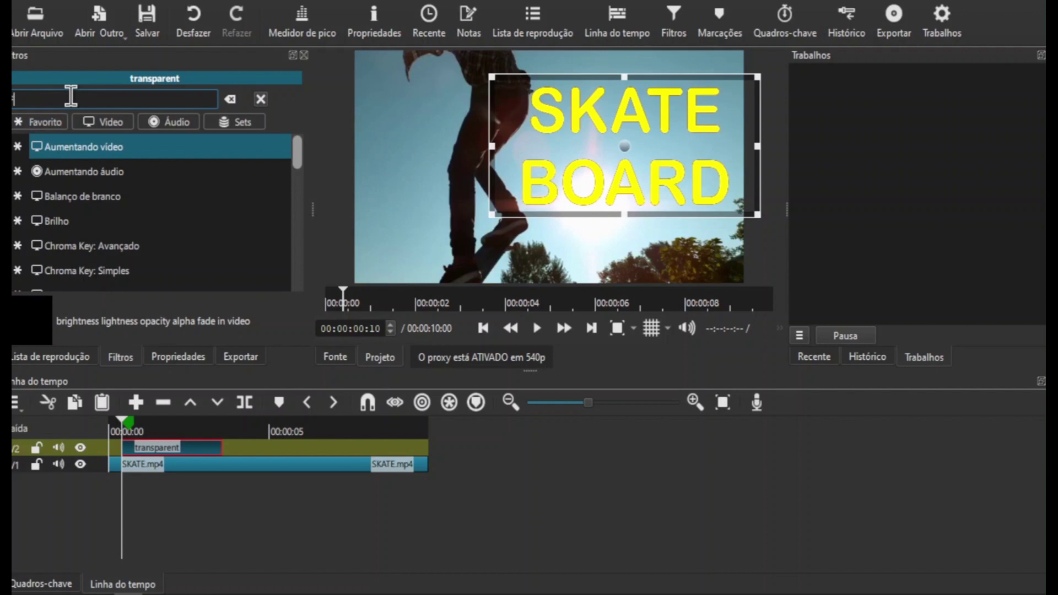
type("FALAH")
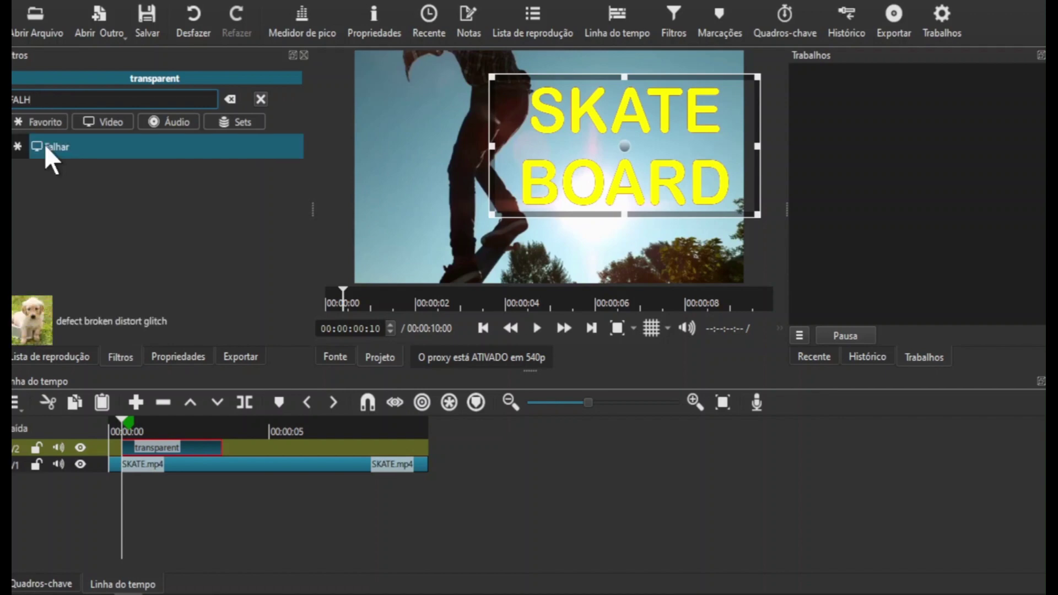
left_click(44, 146)
left_click_drag(305, 254, 305, 252)
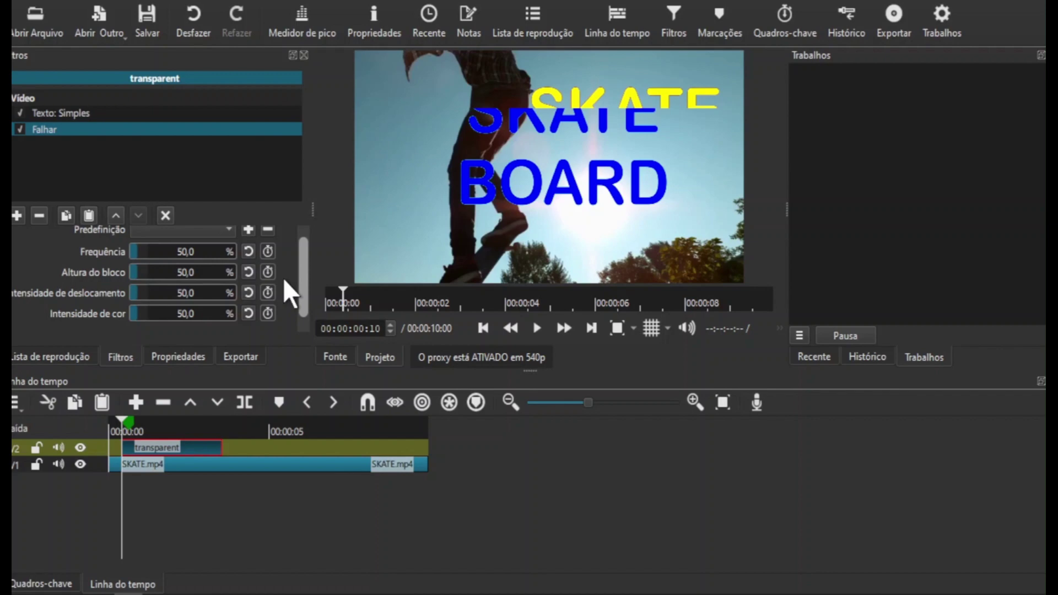
Enable keyframes for the Falhar filter's Frequência, Altura do bloco, Intensidade de deslocamento and Intensidade de cor
left_click(268, 251)
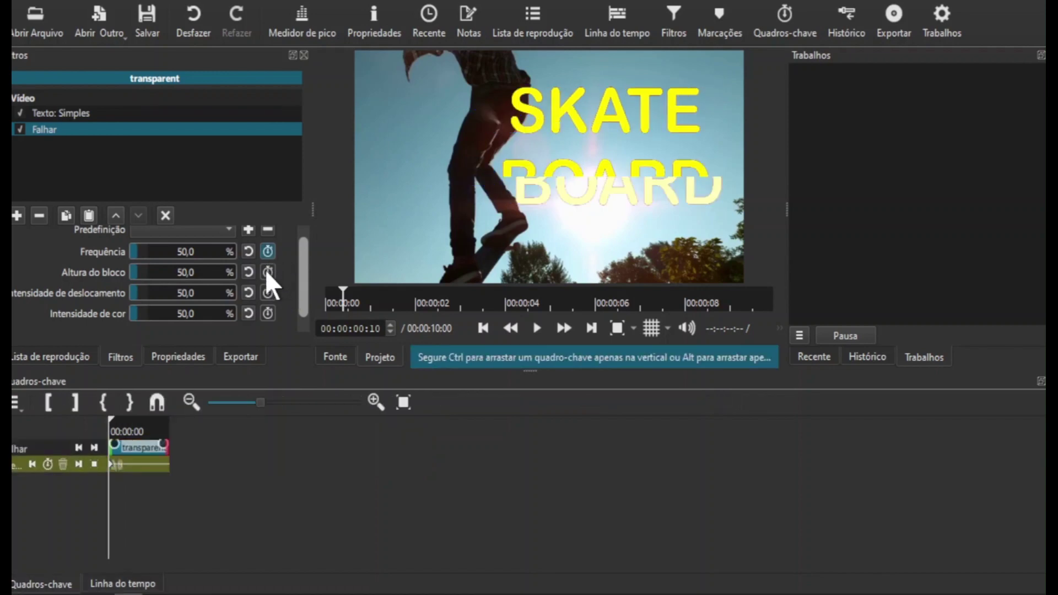
left_click(267, 272)
left_click(267, 293)
left_click(268, 313)
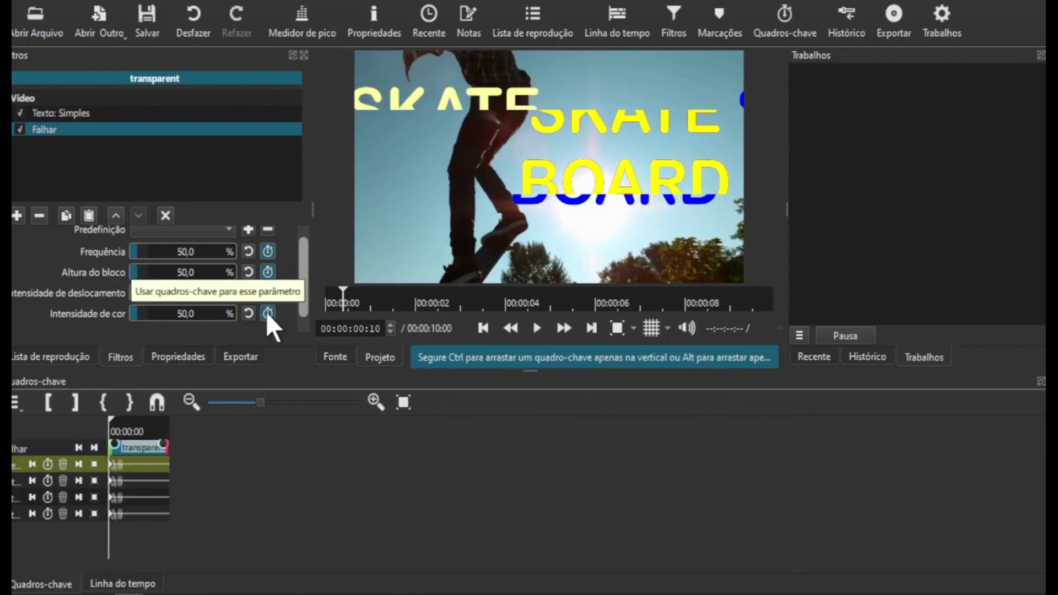
At the first keyframe, set Frequência to 81,5%, Altura do bloco to 77,8%, Intensidade de deslocamento to 66,7% and Intensidade de cor to 77,8%
left_click(146, 256)
left_click(144, 270)
left_click(143, 293)
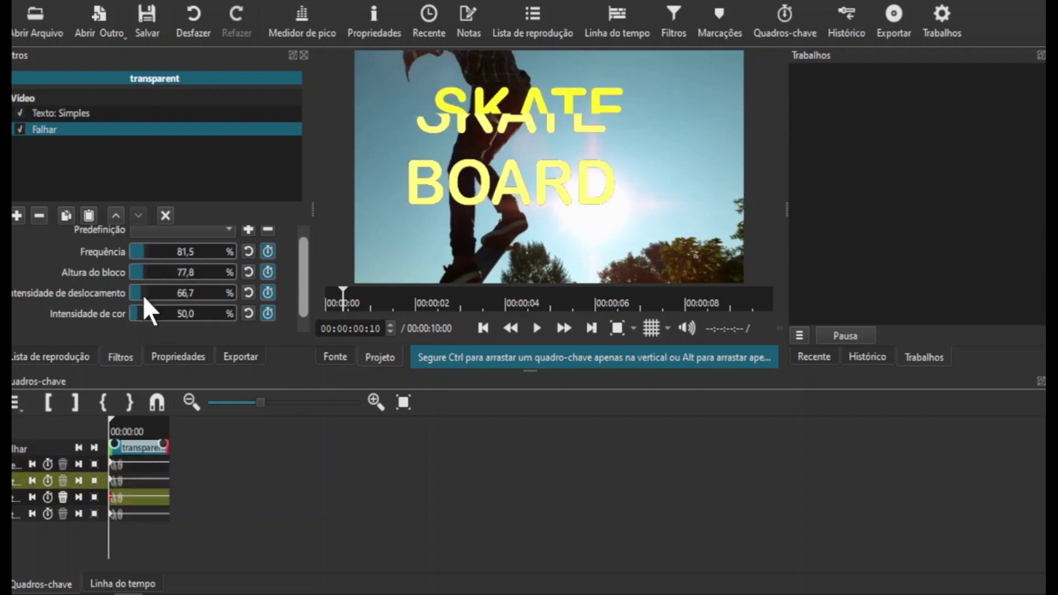
left_click(144, 313)
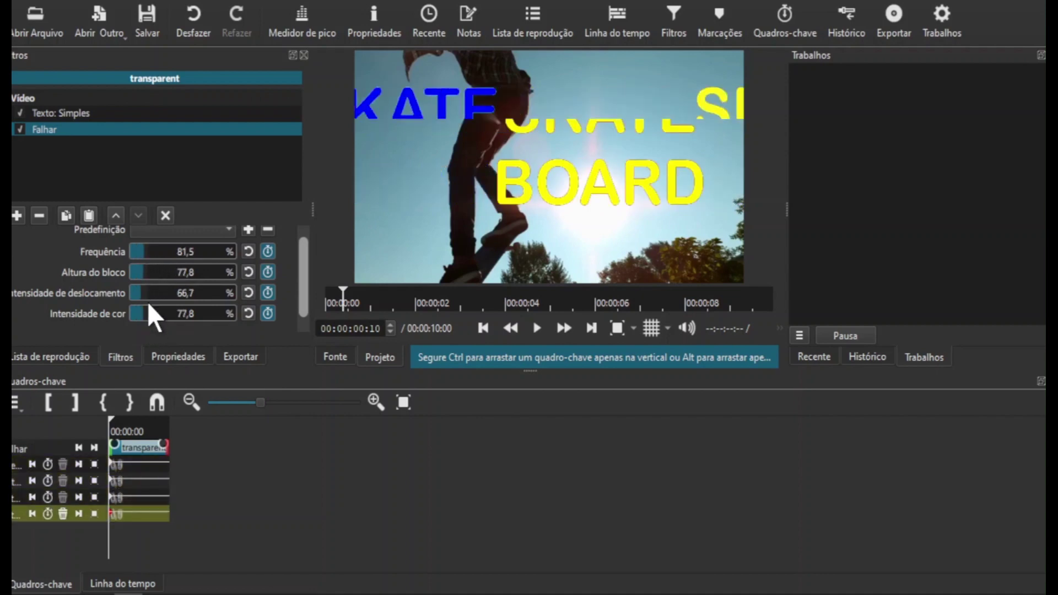
Set Intensidade de deslocamento to 77,8% and Altura do bloco to 81,5% at the first keyframe, and all four Falhar values to 0,0% at 00:00:02:21
left_click(144, 292)
left_click(146, 271)
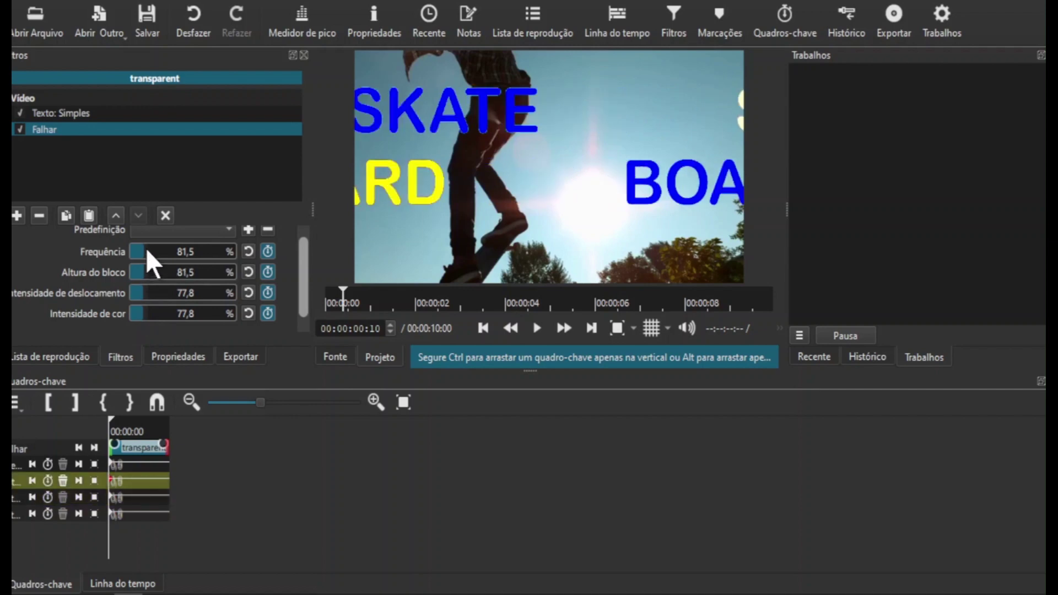
left_click(155, 432)
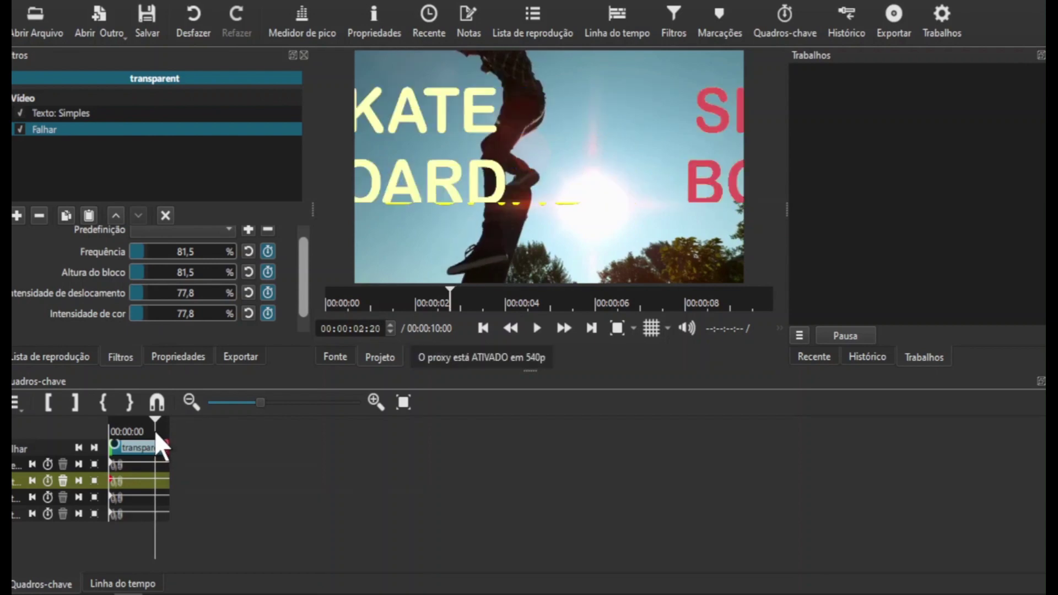
left_click(155, 431)
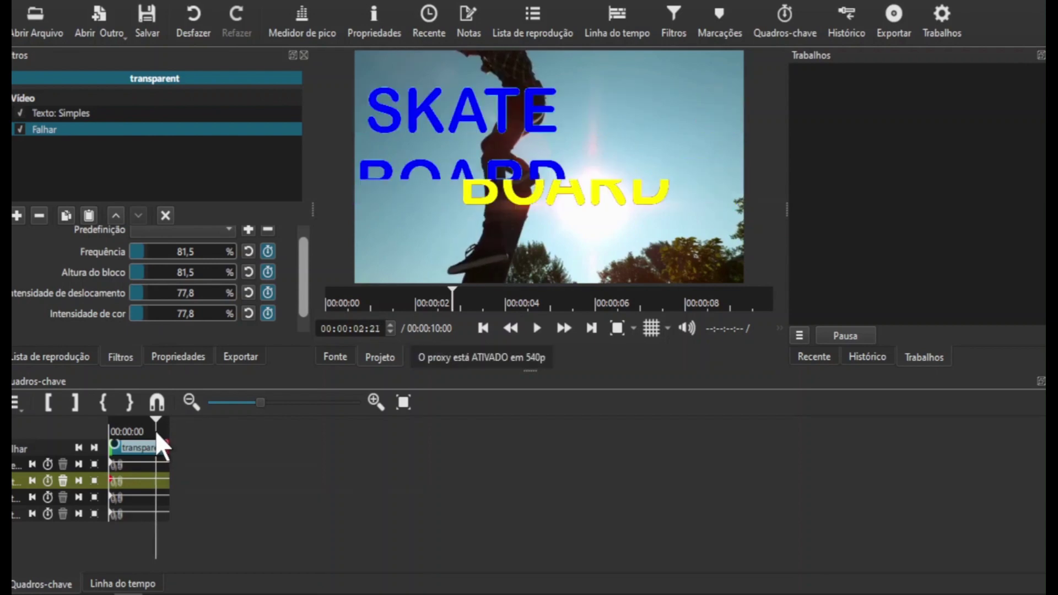
left_click_drag(134, 253, 121, 319)
left_click(137, 293)
Play the timeline from the start to preview the glitching title, and leave the playhead at 00:00:04:18
left_click(131, 583)
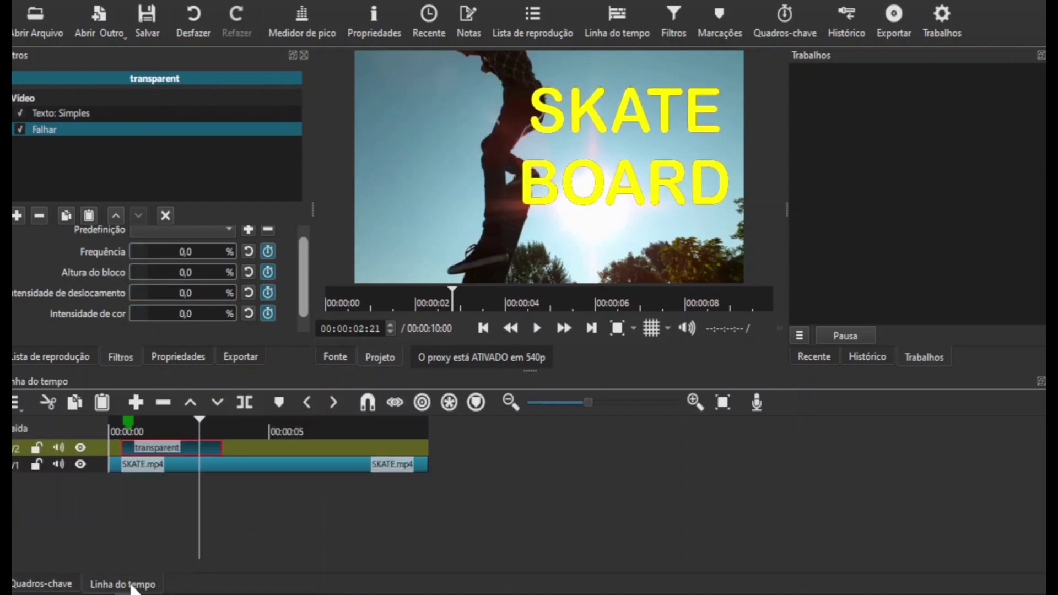
left_click(110, 427)
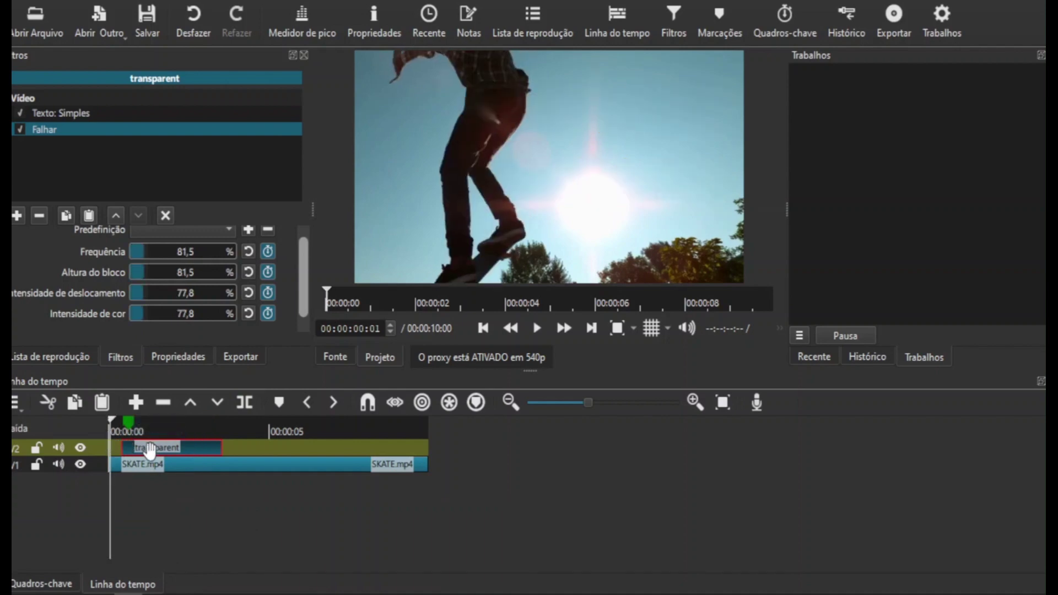
left_click(539, 328)
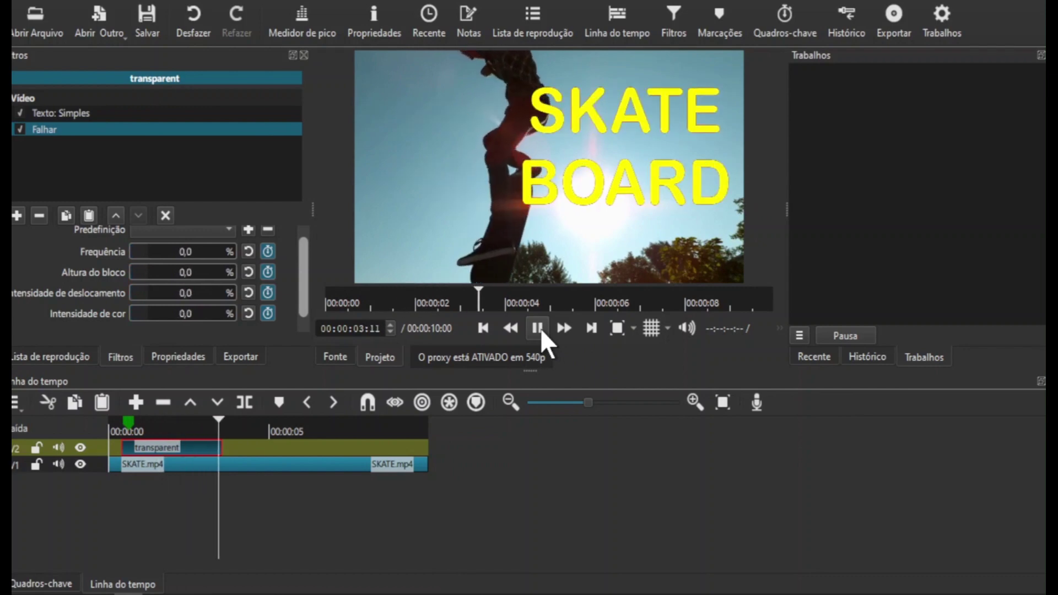
left_click(540, 329)
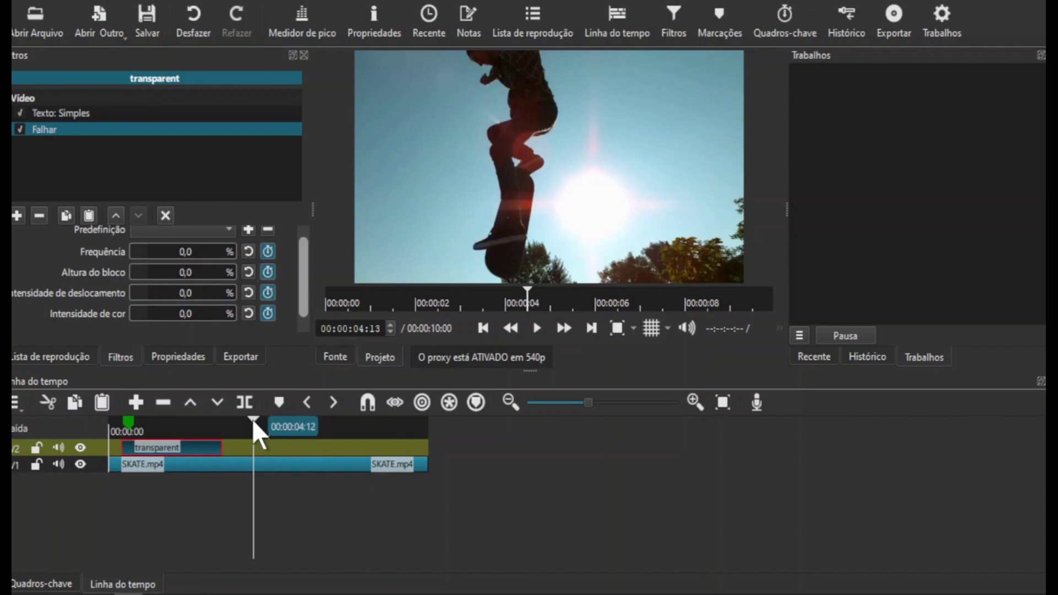
left_click_drag(253, 419, 260, 420)
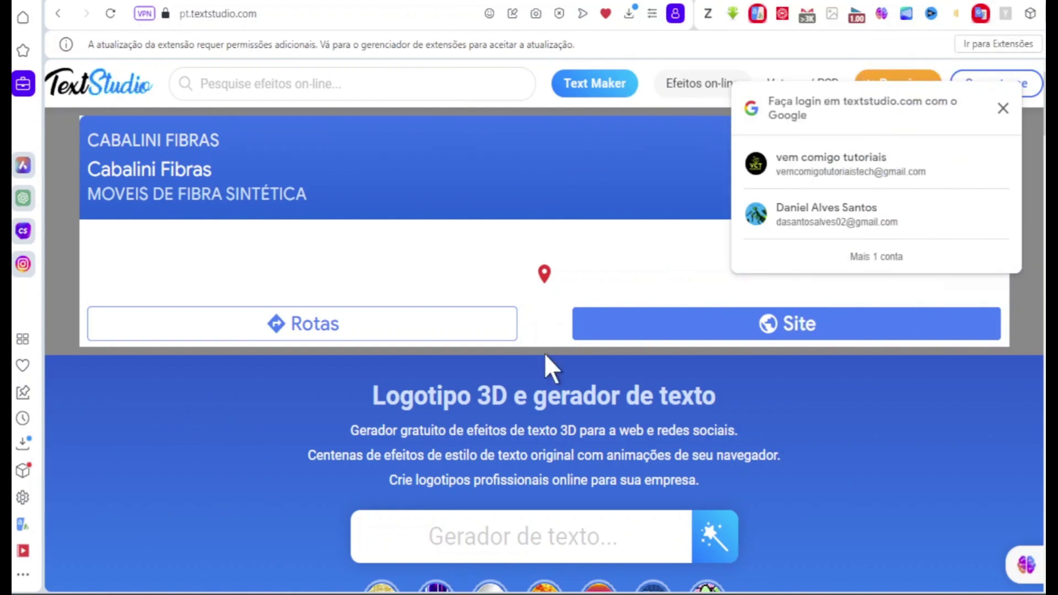
Switch to the TextStudio site in the browser and generate text effects for "SKATE BOARD"
scroll(557, 395, "down", 1)
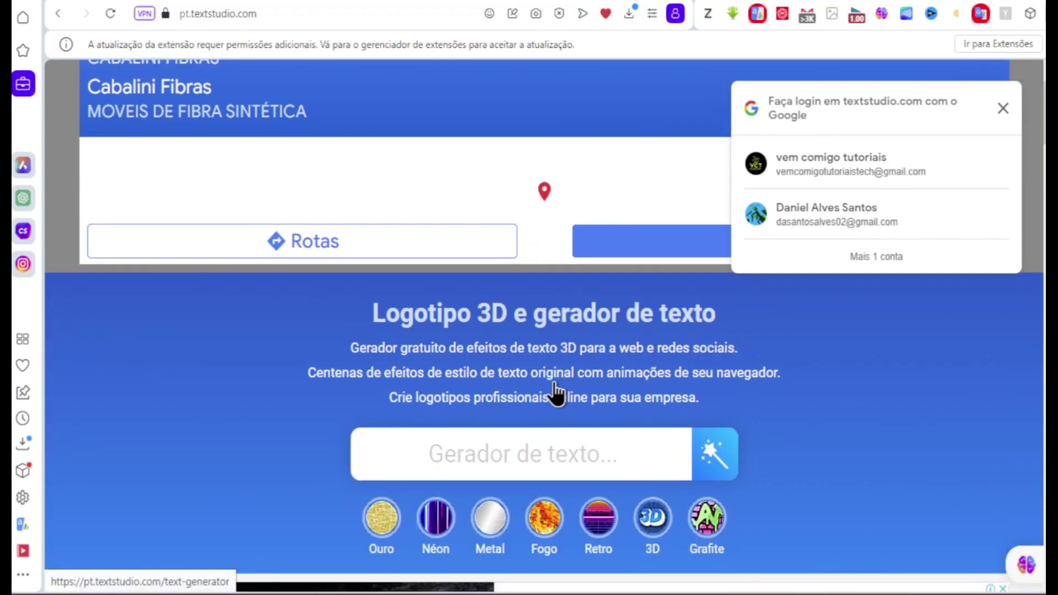
left_click(513, 444)
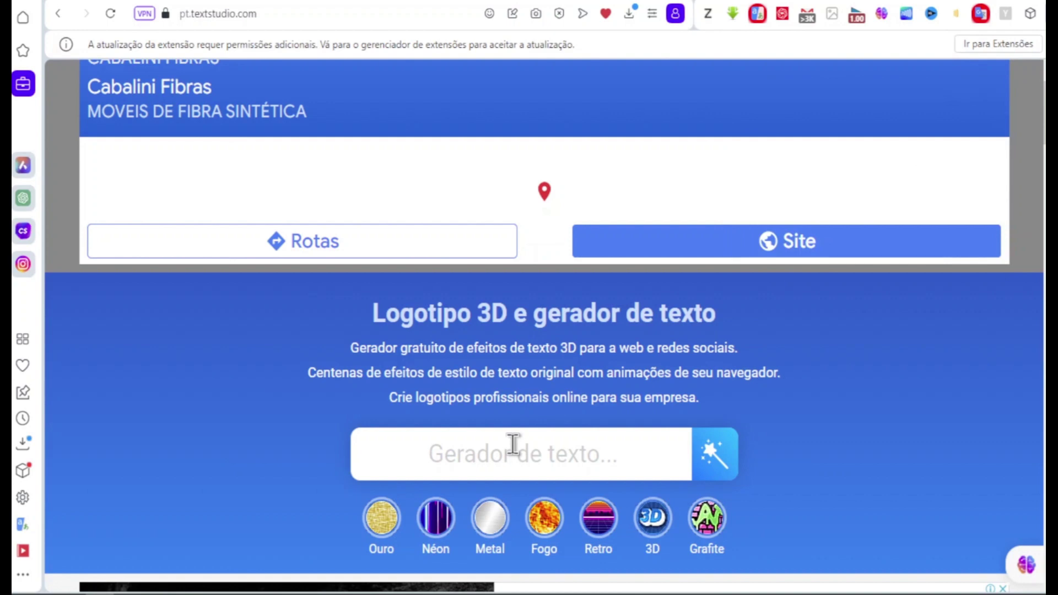
type("SKATE B")
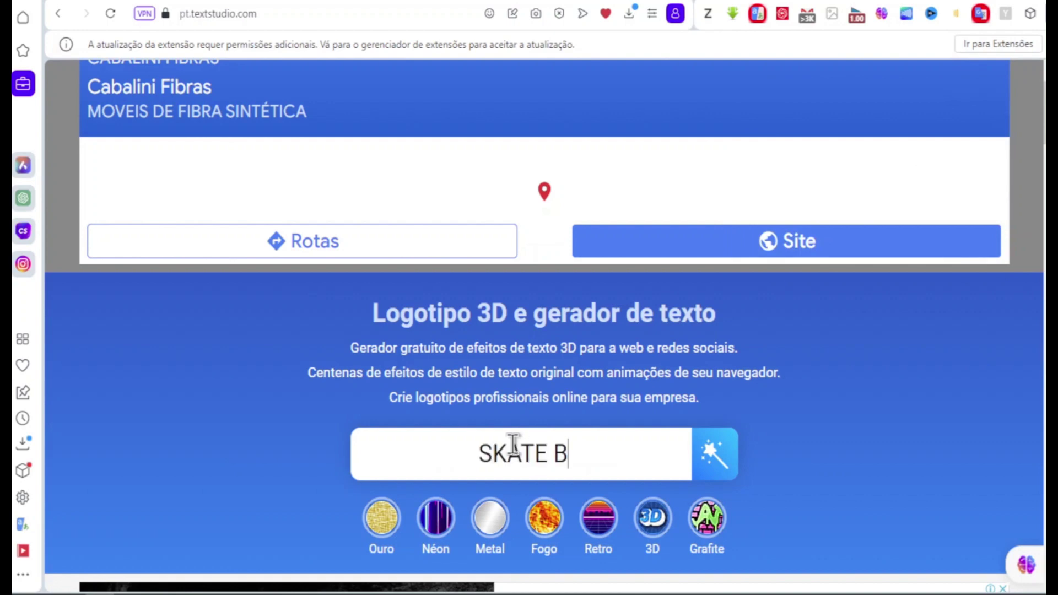
type("OARD")
left_click(718, 446)
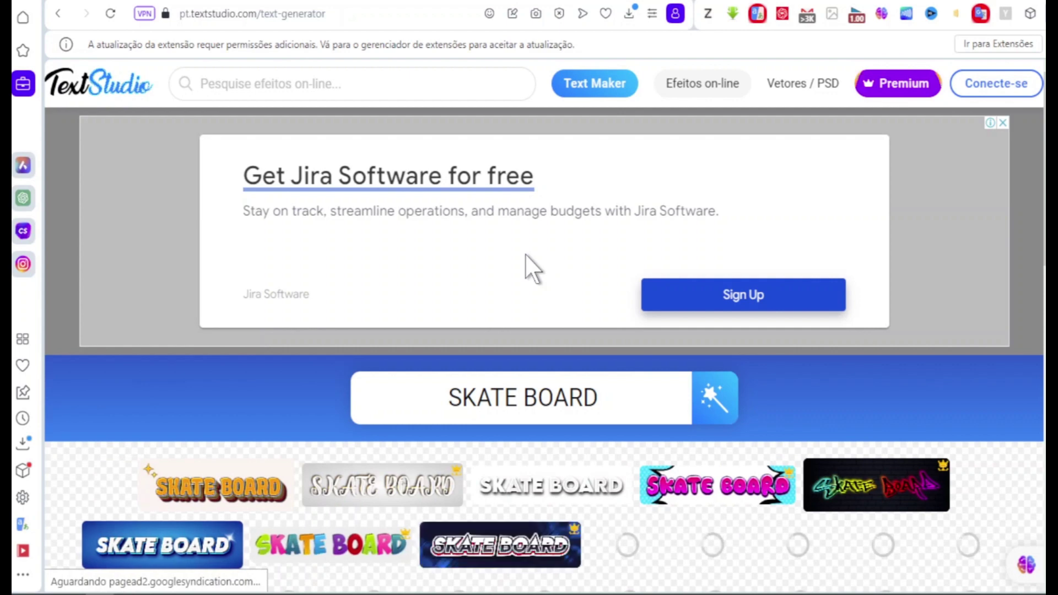
Open the multicoloured blue, yellow, red and green block-letter effect from the generated styles and dismiss the advertisement
scroll(525, 253, "down", 2)
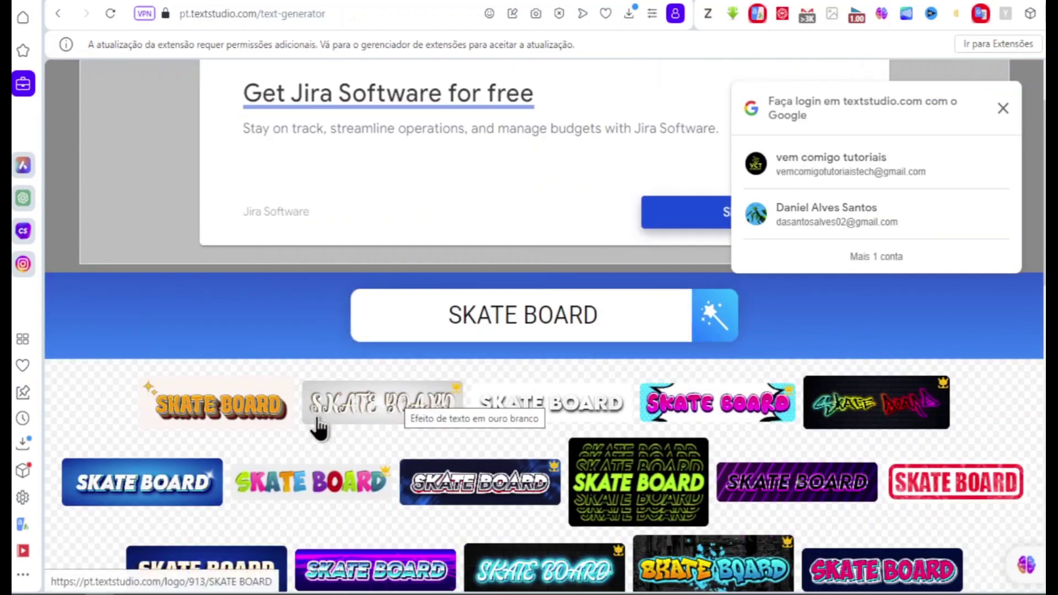
scroll(255, 441, "down", 5)
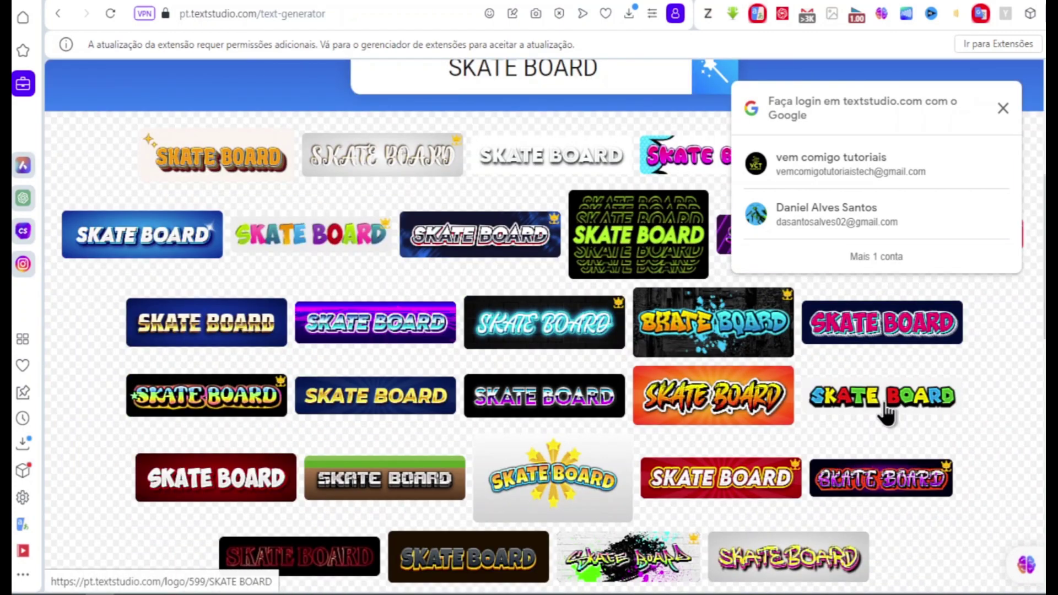
left_click(885, 409)
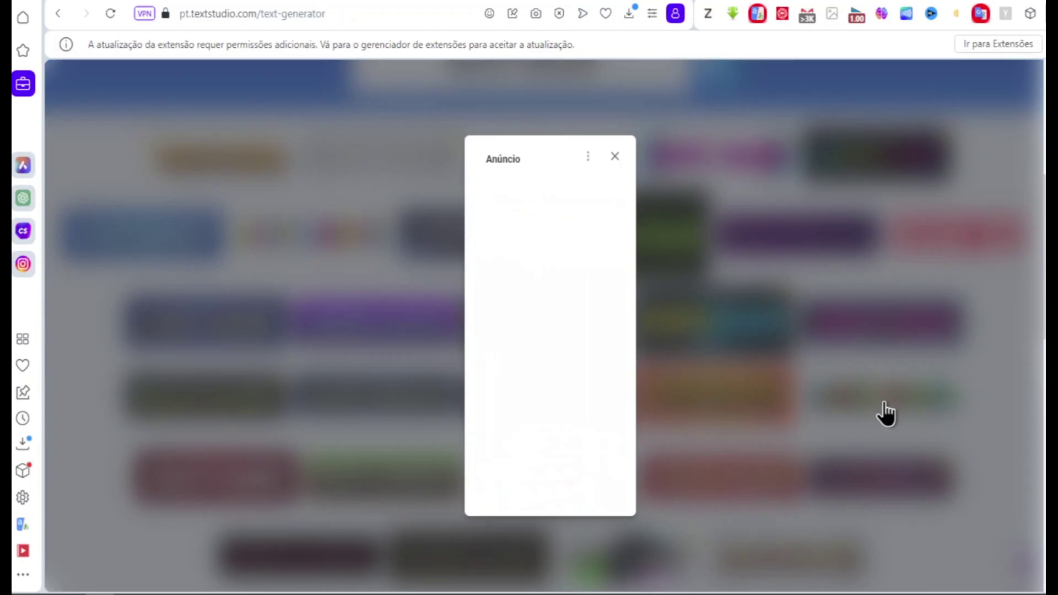
left_click(614, 158)
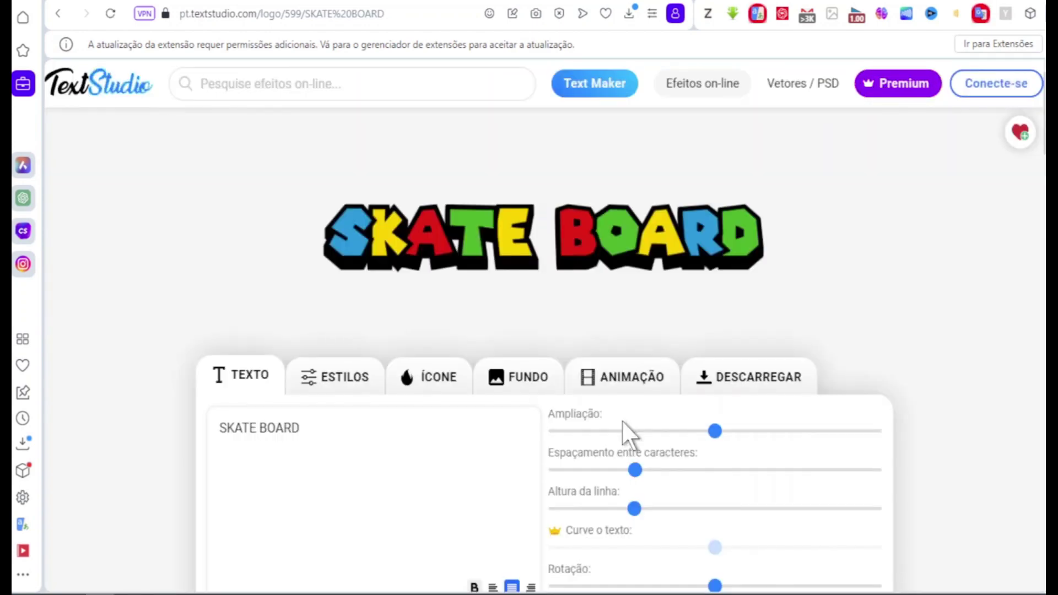
Generate the multicoloured SKATE BOARD logo as an 800 x 176 image and download it
left_click(744, 370)
left_click(663, 465)
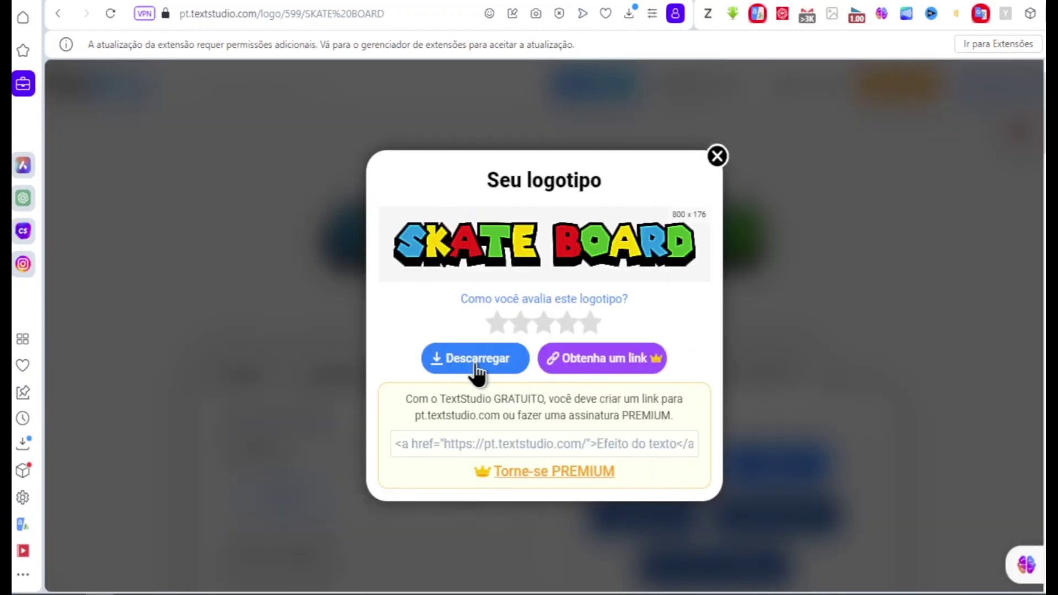
left_click(474, 370)
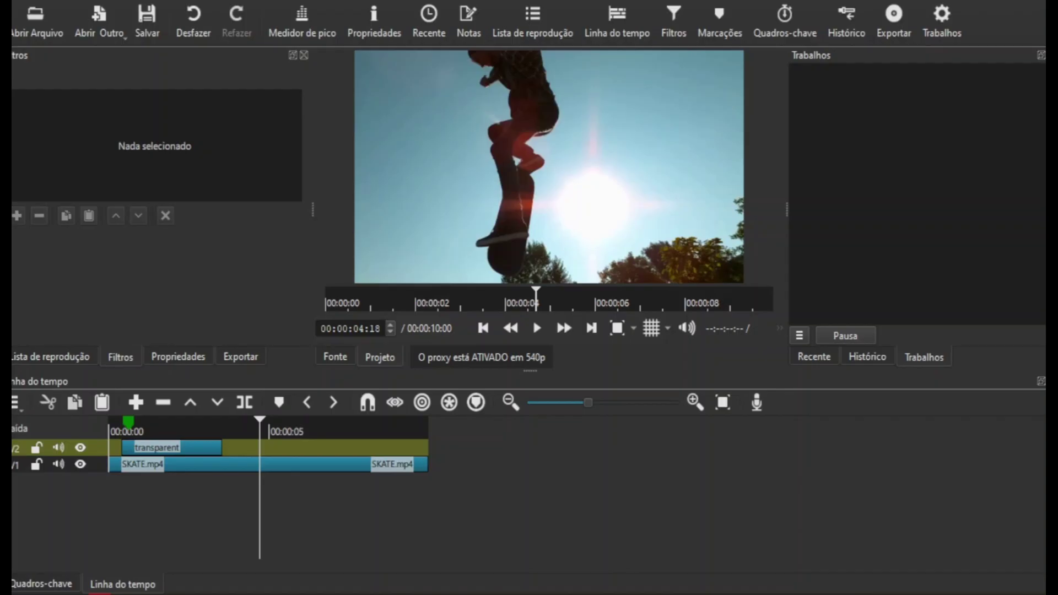
Switch back to Shotcut, place SKATE-BOARD-29-06-2023.png on track V2 after the transparent clip, and put the playhead at its start, 00:00:04:19
left_click_drag(11, 441, 233, 442)
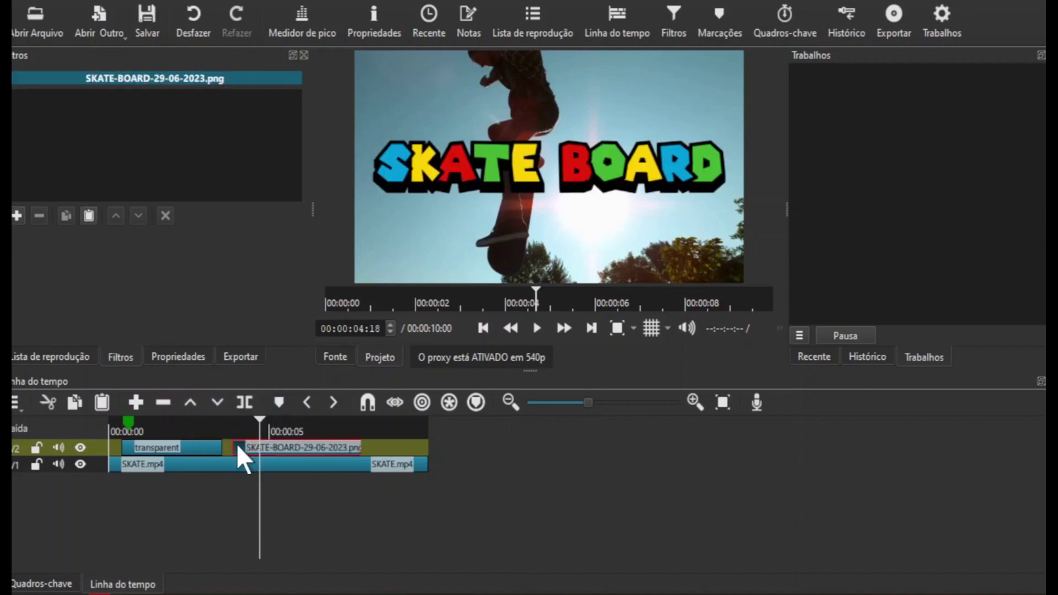
left_click_drag(237, 444, 315, 447)
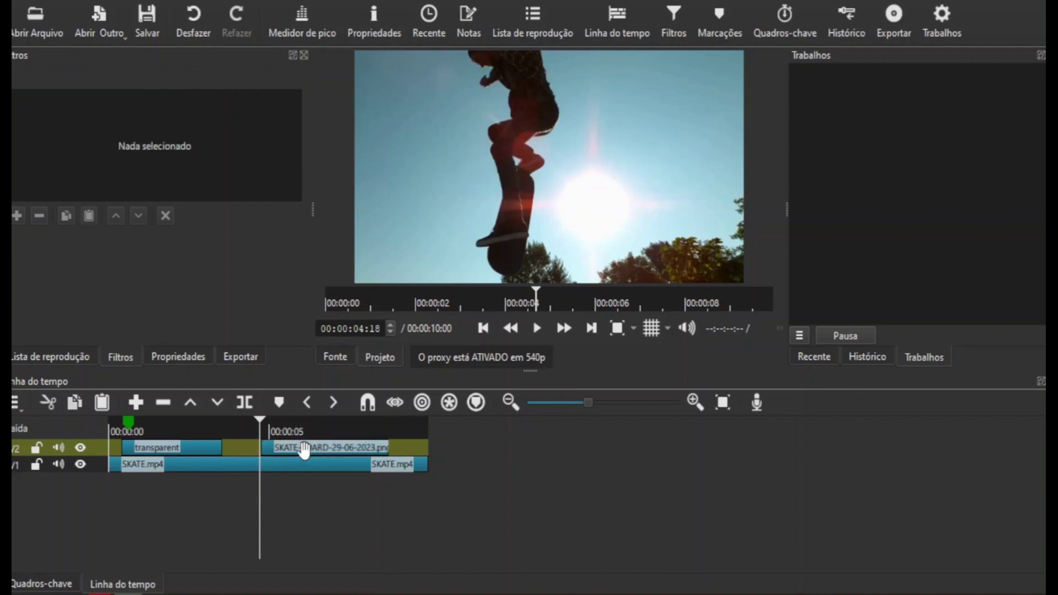
left_click(275, 427)
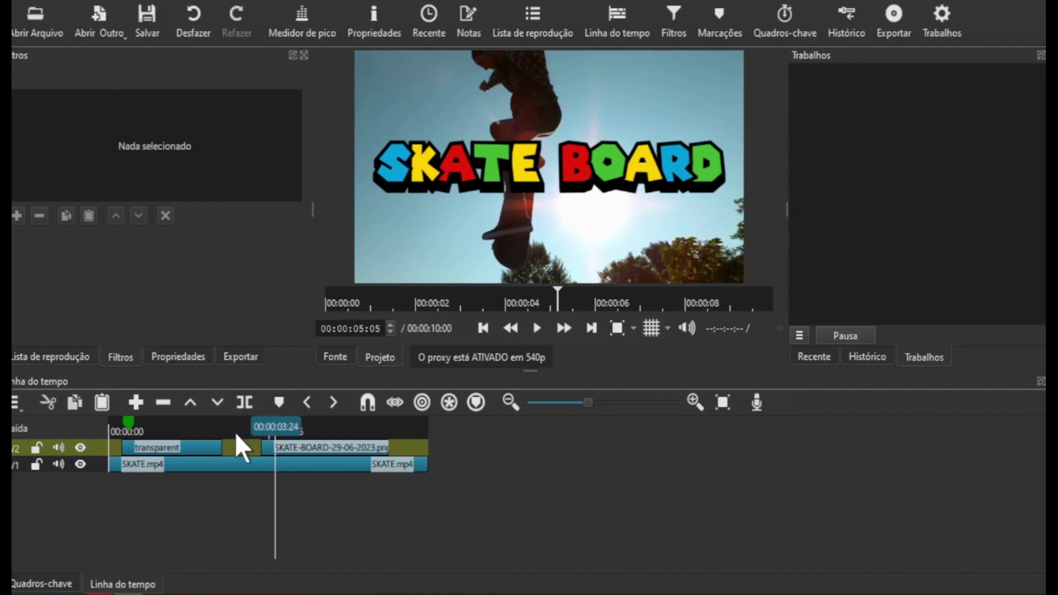
key("Up")
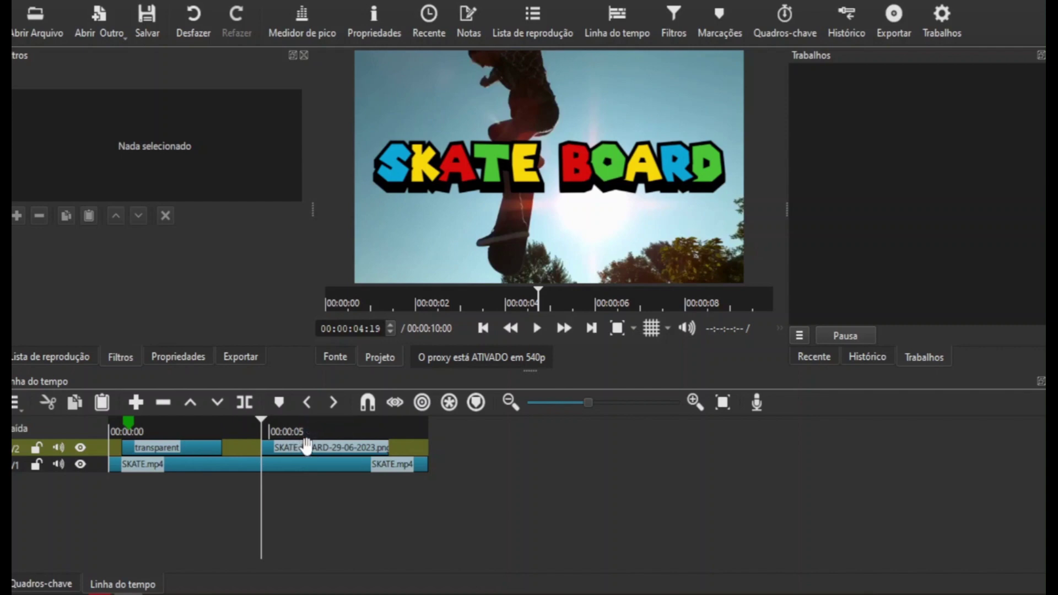
Add the Falhar filter to the SKATE-BOARD-29-06-2023.png clip
left_click(306, 446)
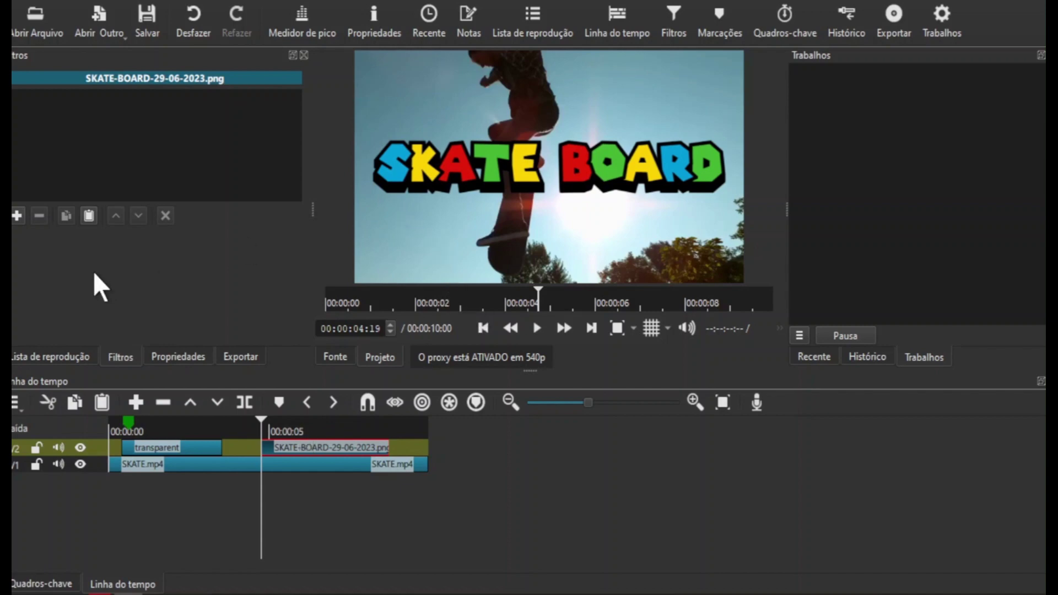
left_click(17, 216)
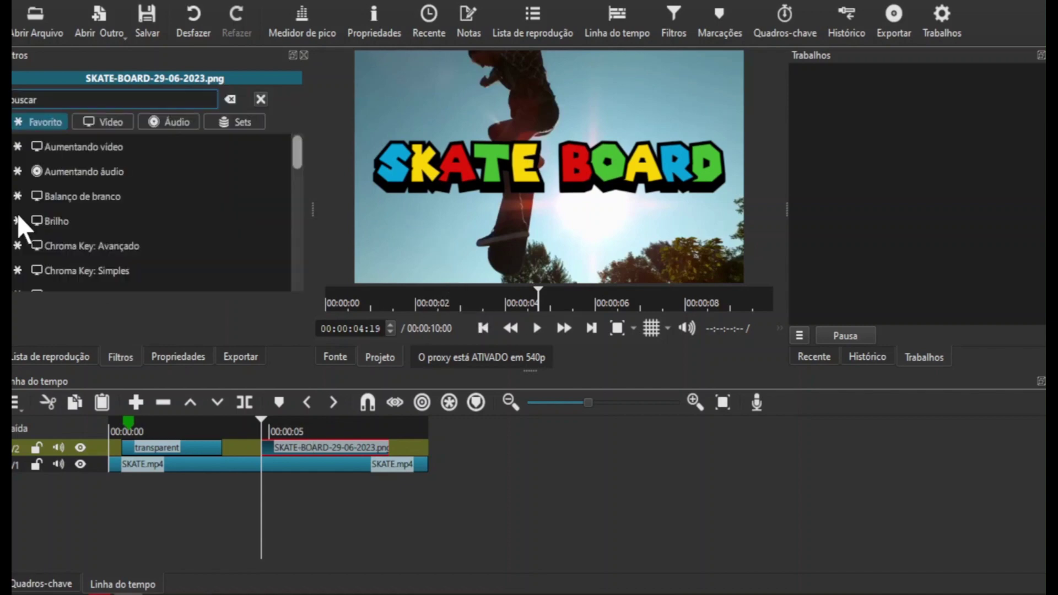
left_click(53, 101)
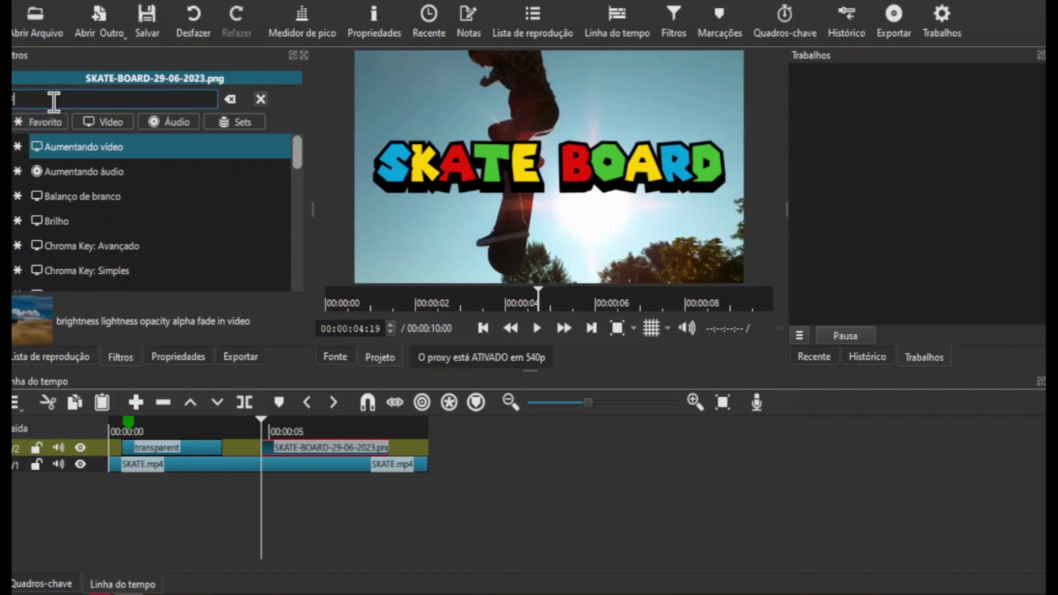
left_click(246, 267)
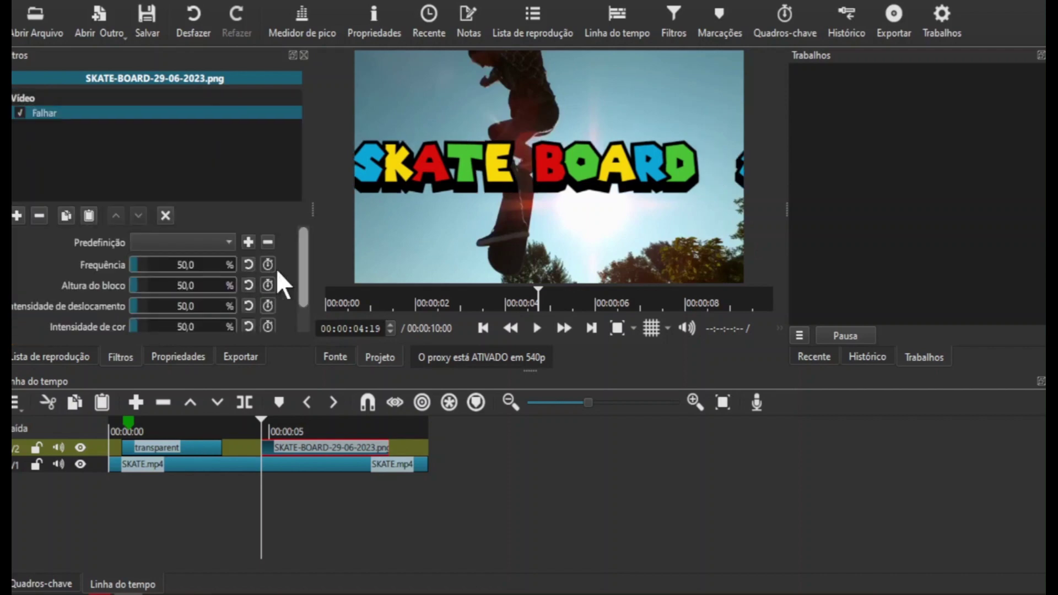
Enable keyframes for Frequência, Altura do bloco, Intensidade de deslocamento and Intensidade de cor on the logo clip's Falhar filter
left_click_drag(301, 263, 303, 274)
left_click(268, 249)
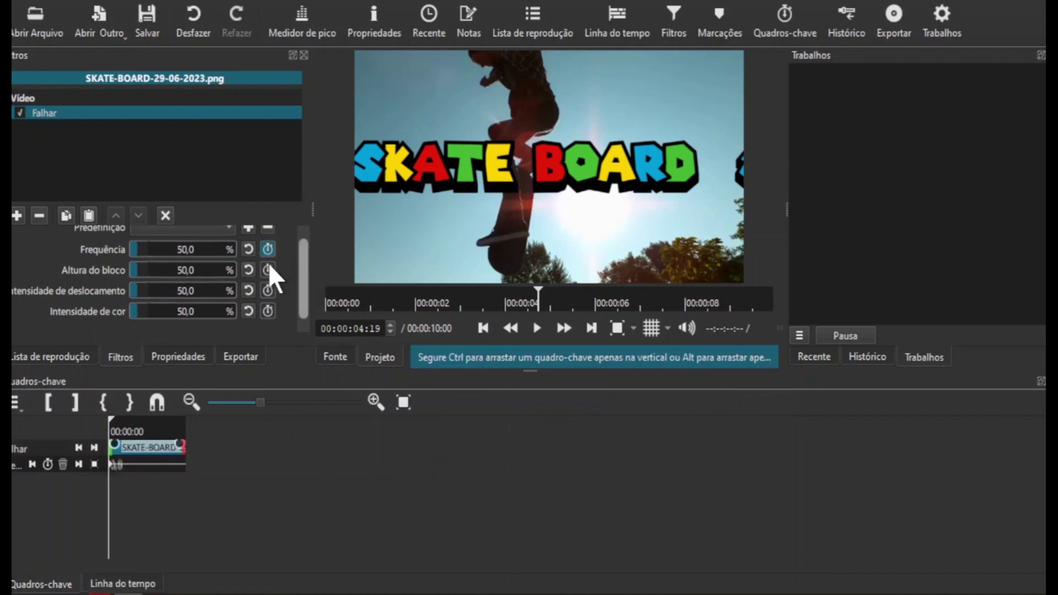
left_click(268, 269)
left_click(268, 290)
left_click(268, 312)
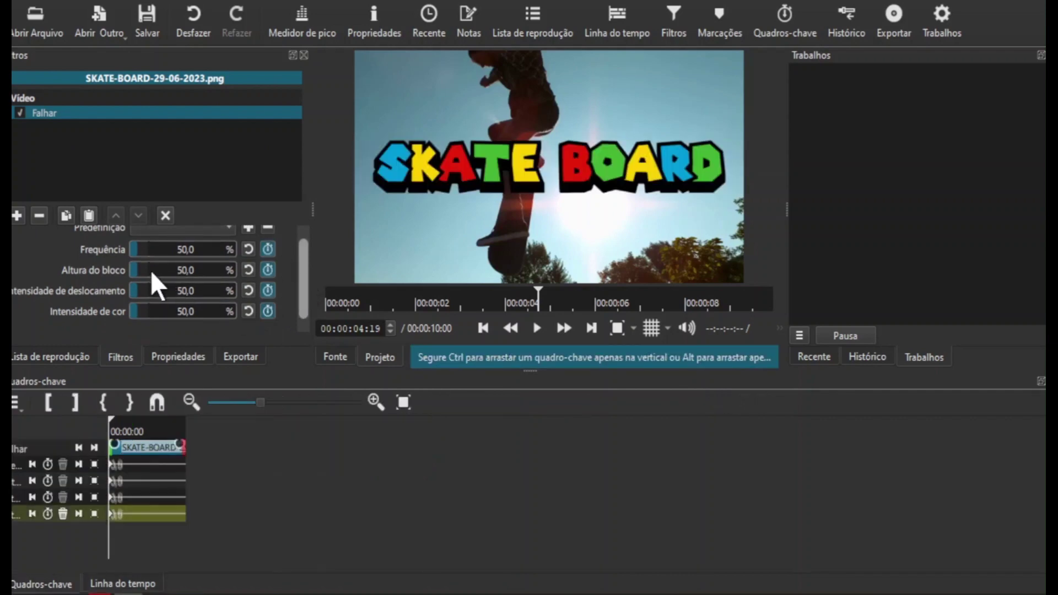
Set Frequência to 81,5%, Altura do bloco and Intensidade de deslocamento to 70,4%, Intensidade de cor to 74,1% at the start, and all to 0,0% at 00:00:07:14
left_click_drag(151, 270, 130, 249)
left_click_drag(188, 269, 130, 290)
left_click_drag(165, 312, 130, 312)
Play the timeline from just before the logo clip to preview its glitch animation
left_click(123, 584)
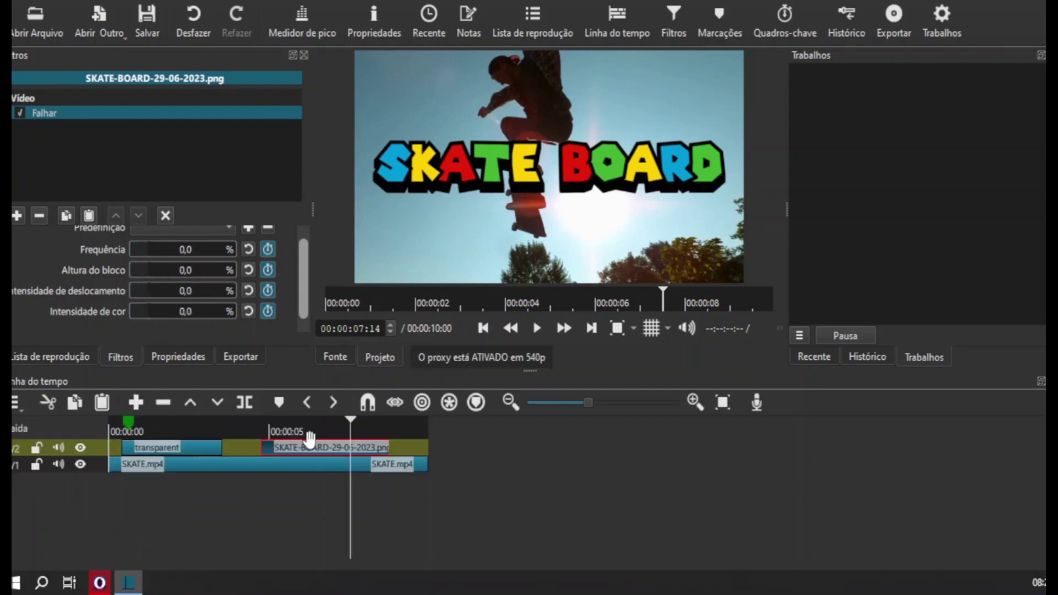
left_click(255, 427)
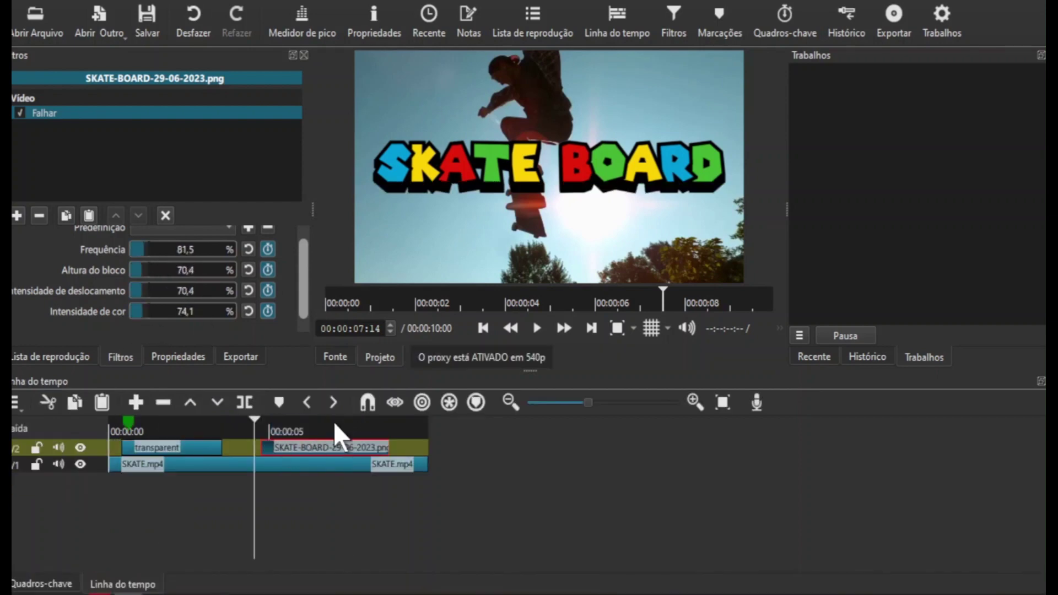
left_click(538, 328)
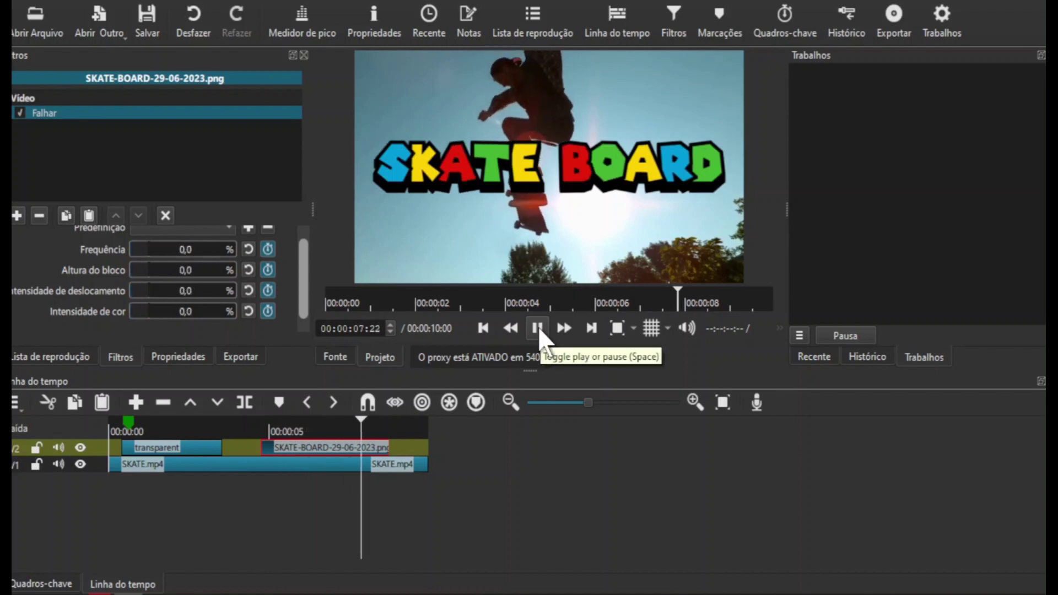
left_click(538, 327)
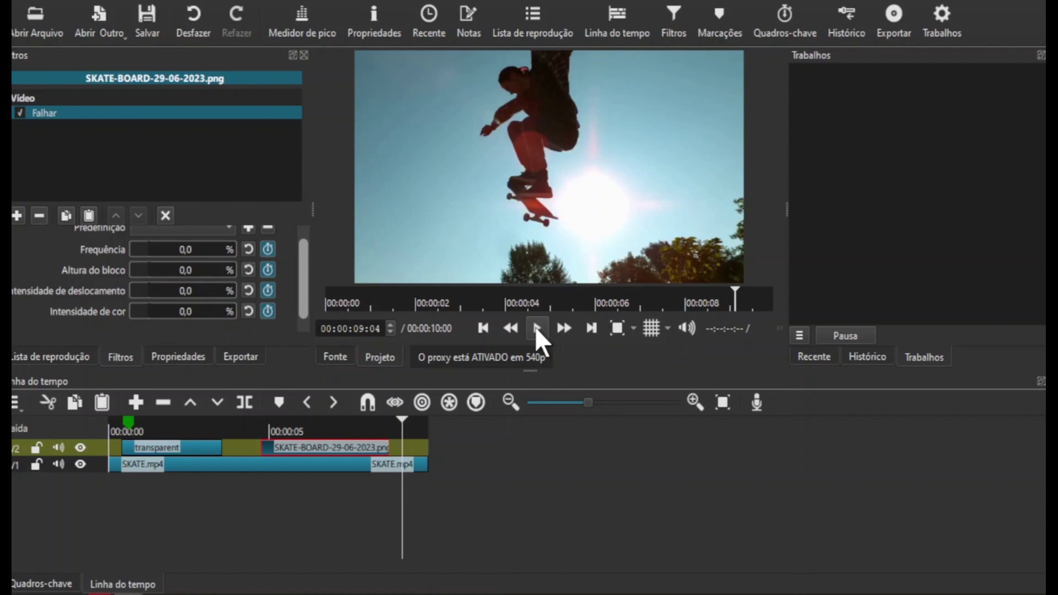
Add an audio track and place TV Glitch No Signal _ No Copyright.mp4 from the Aula #16 folder on it, starting at 00:00:00:10
key("ctrl+u")
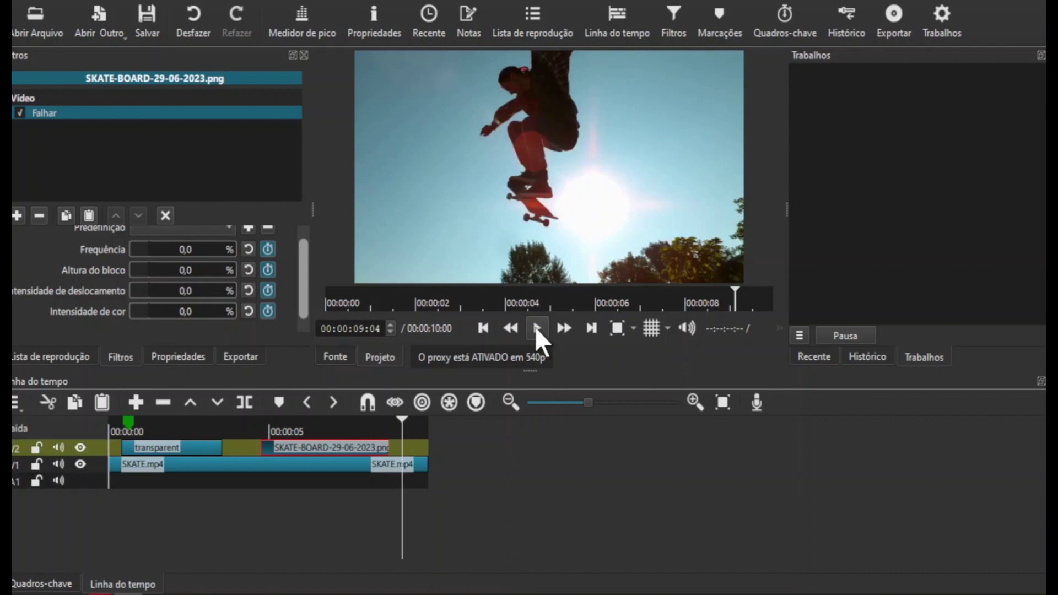
key("j")
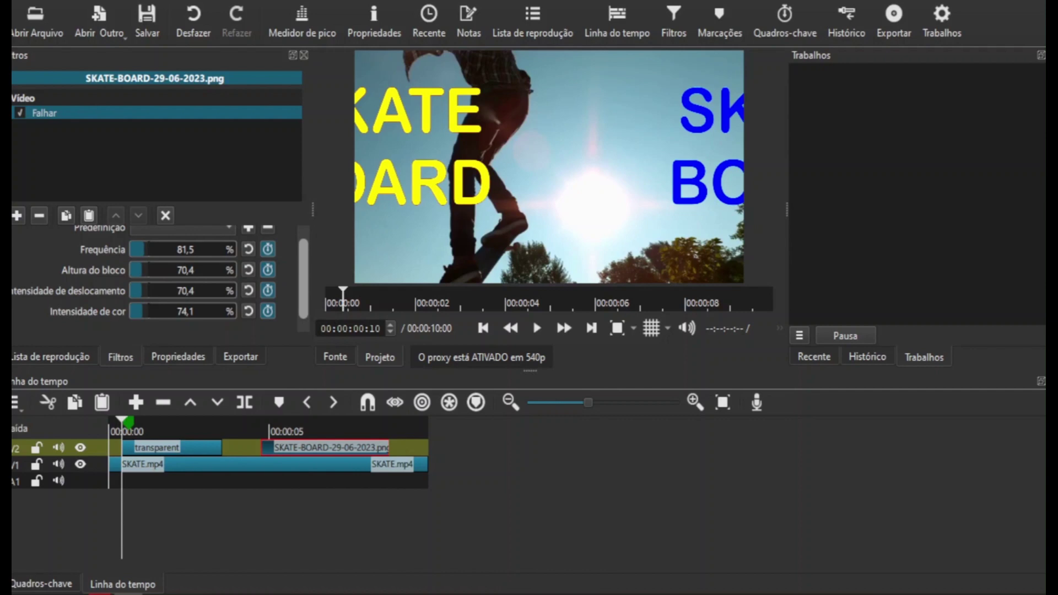
key("alt+Tab")
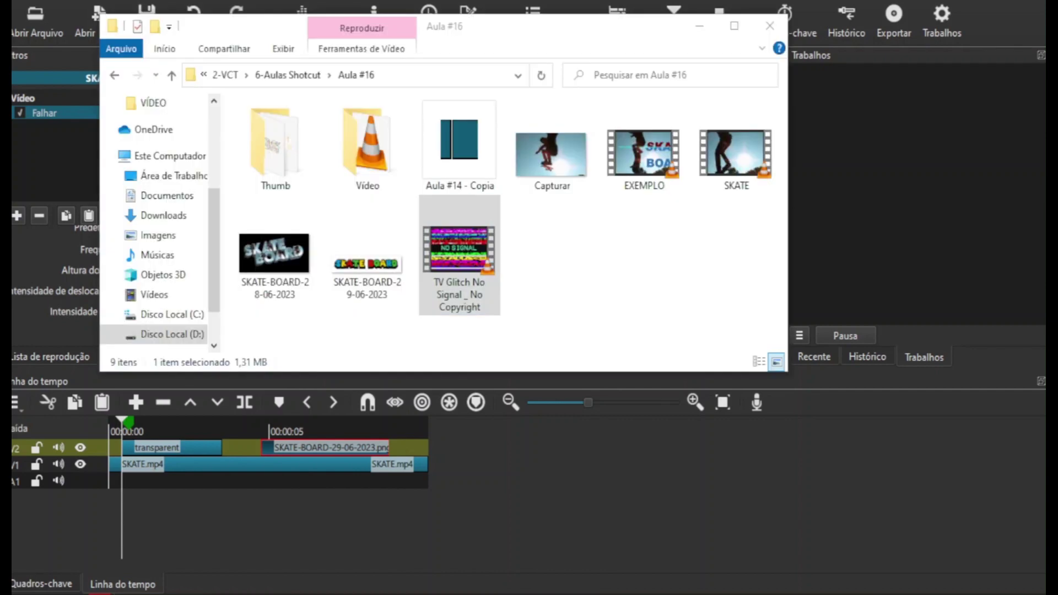
left_click(470, 245)
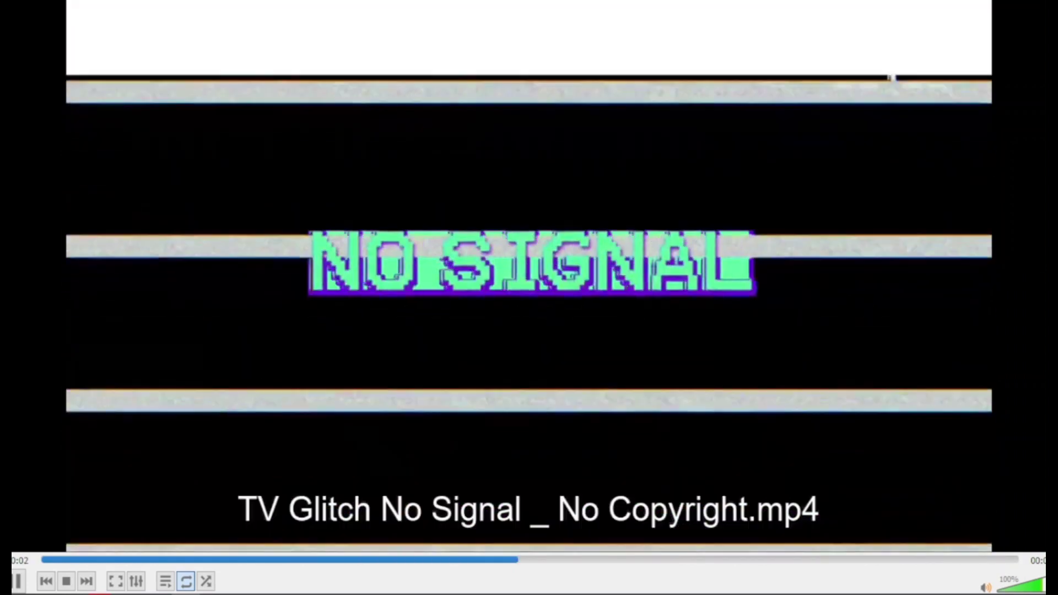
key("alt+F4")
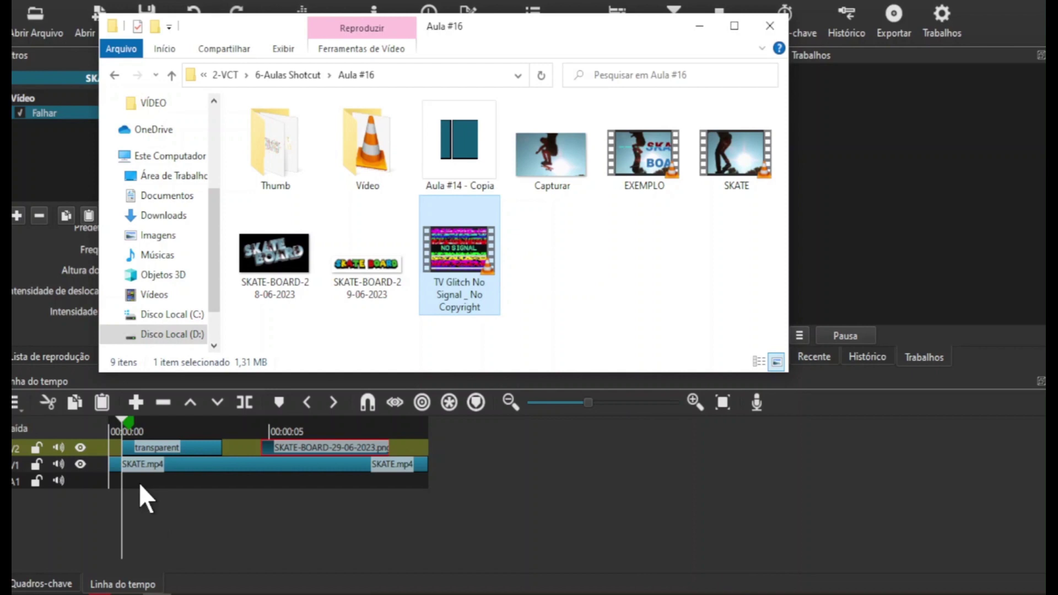
left_click_drag(450, 306, 159, 482)
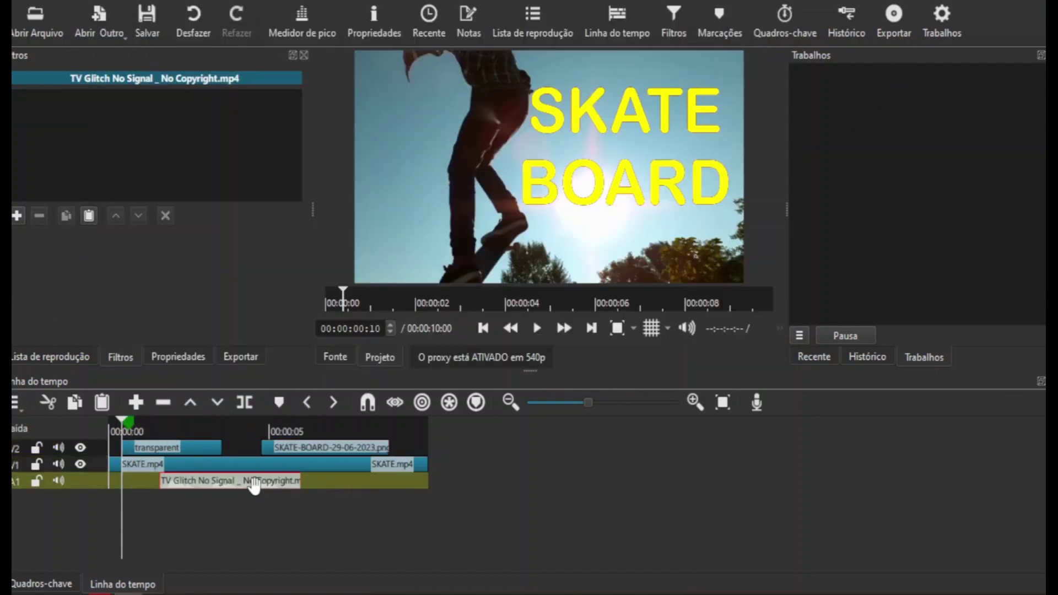
left_click_drag(248, 485, 208, 496)
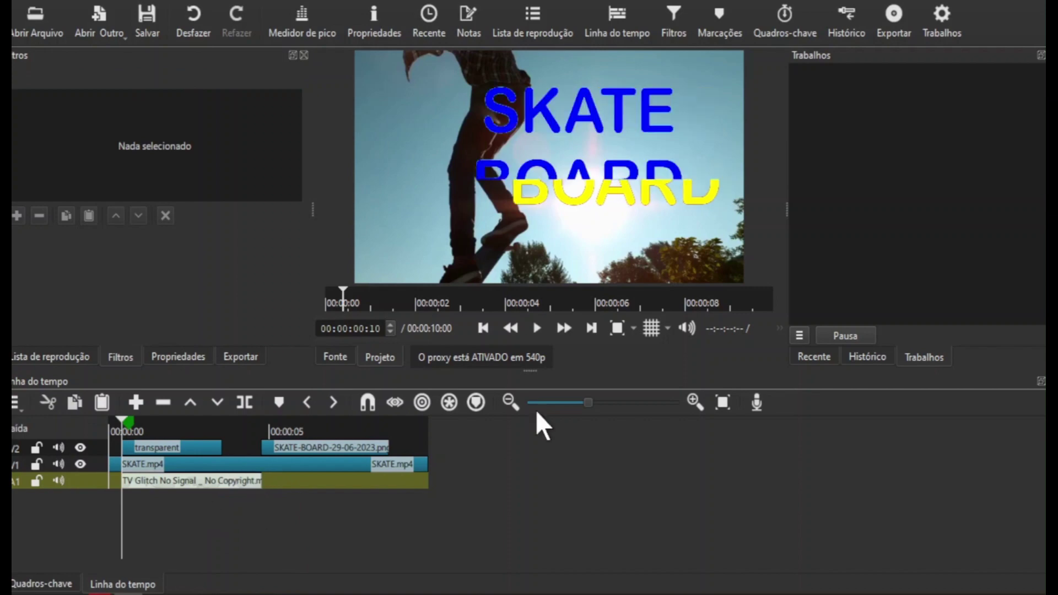
Split the TV Glitch clip on track A1 at 00:00:02:21 and remove the part after the cut
left_click_drag(609, 402, 625, 401)
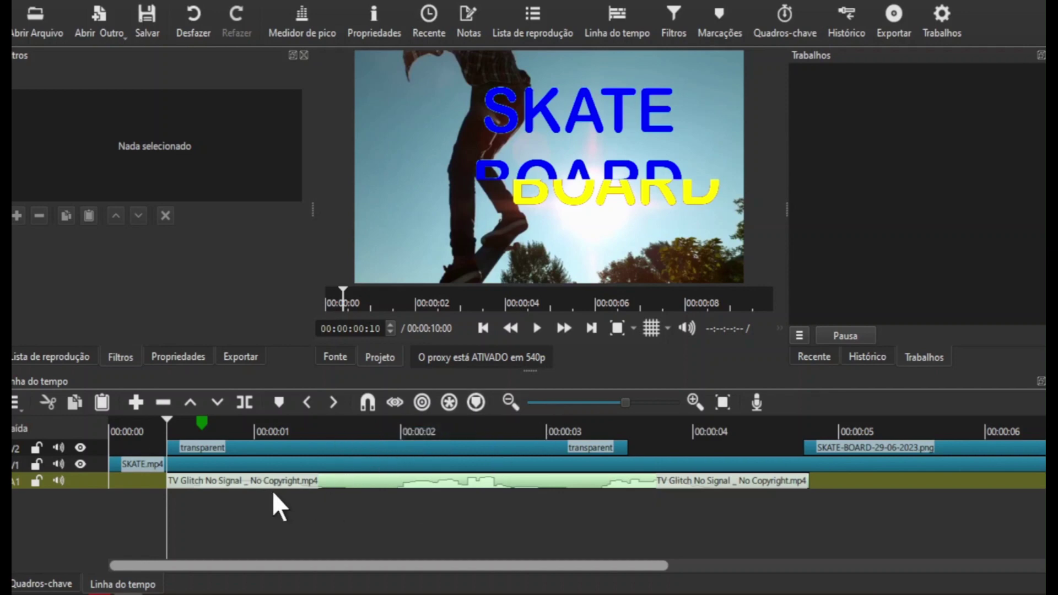
left_click(424, 431)
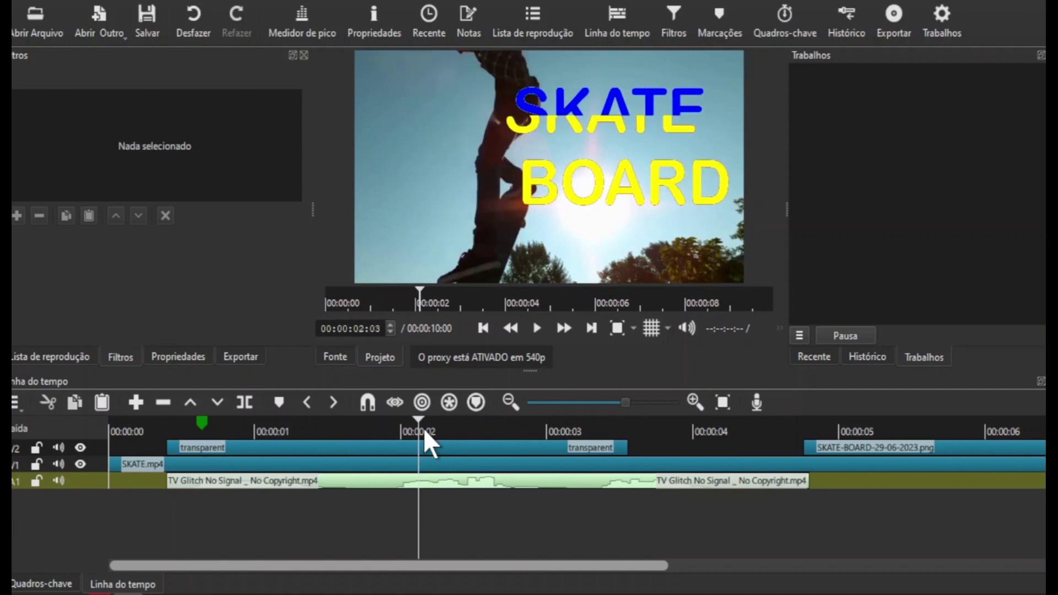
left_click(448, 429)
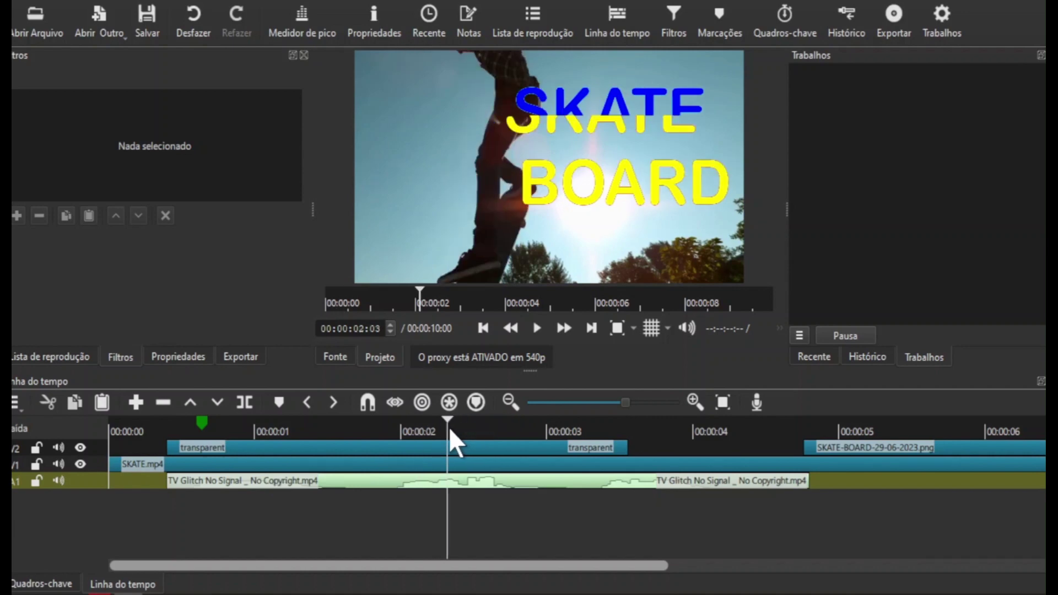
left_click(459, 427)
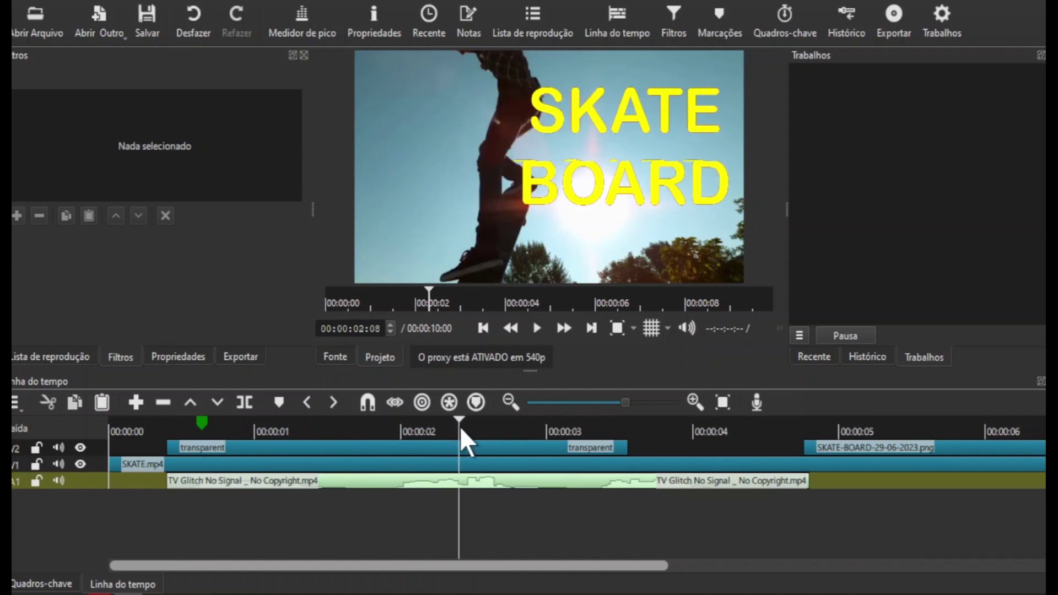
left_click(464, 427)
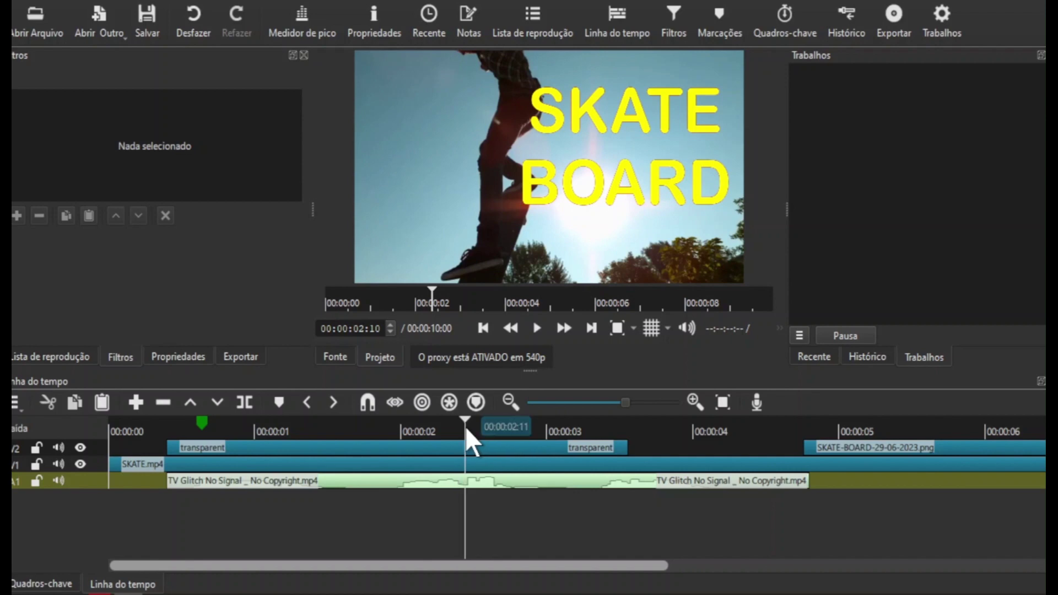
left_click(478, 426)
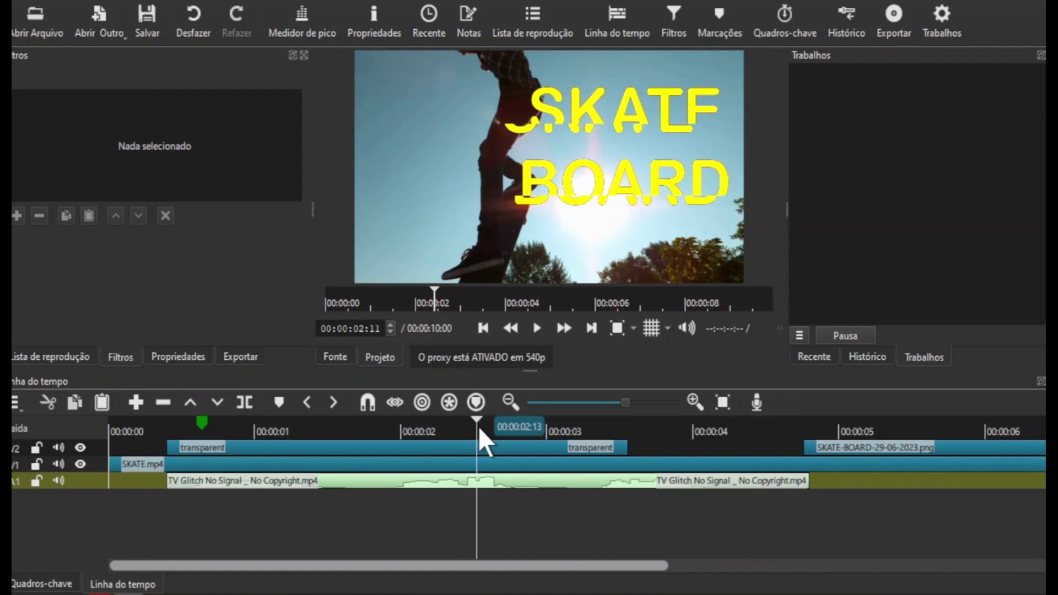
left_click(489, 427)
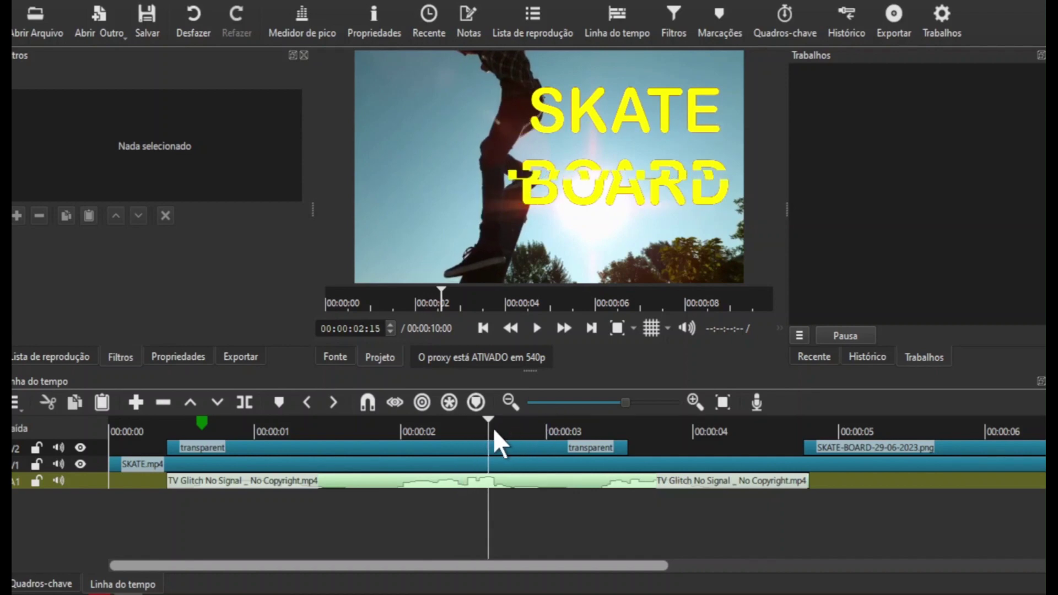
left_click(506, 431)
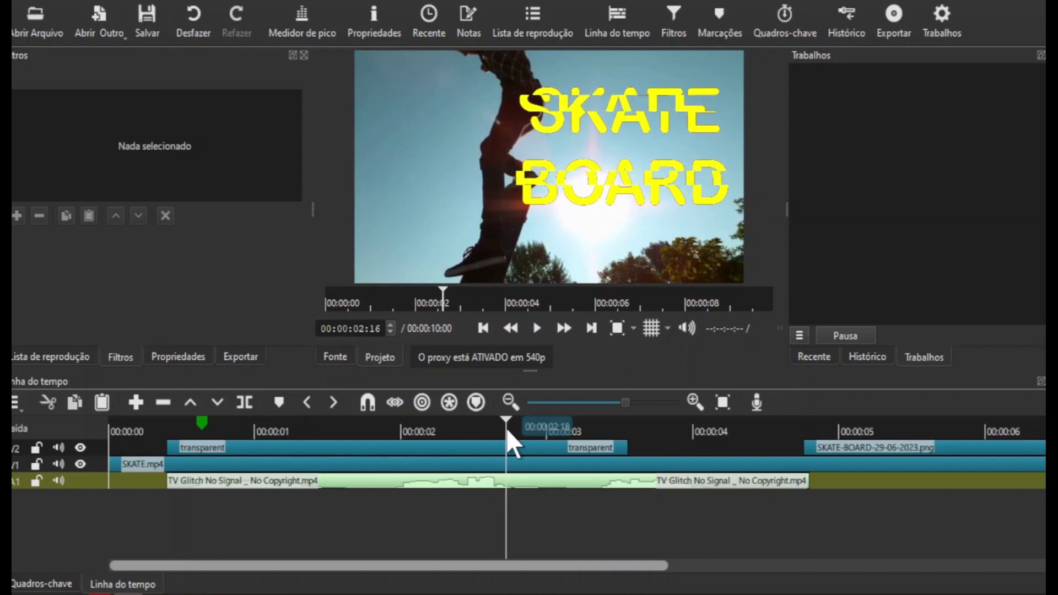
left_click(525, 429)
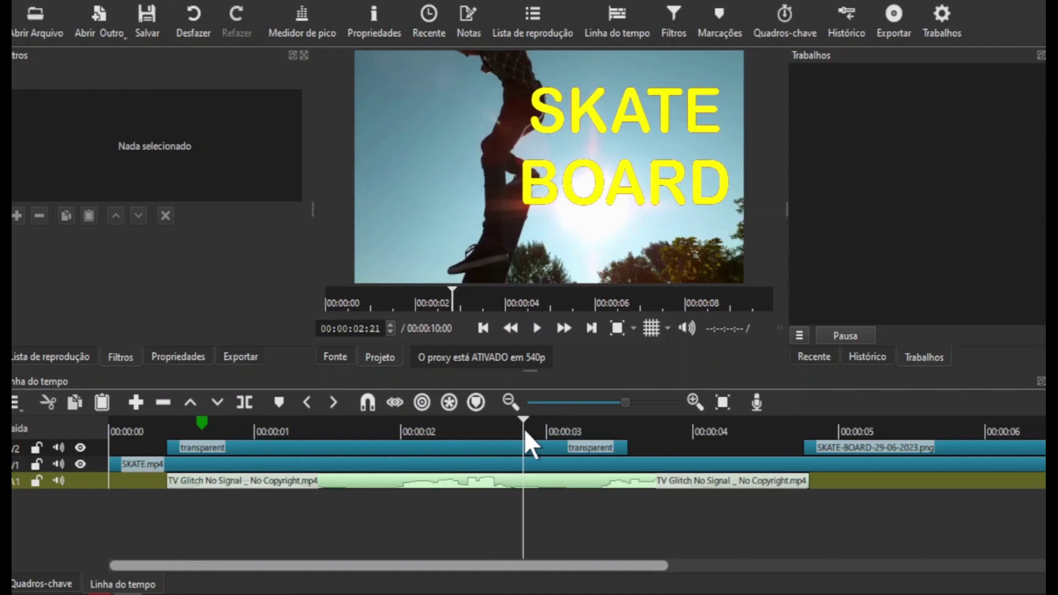
left_click(540, 480)
key("s")
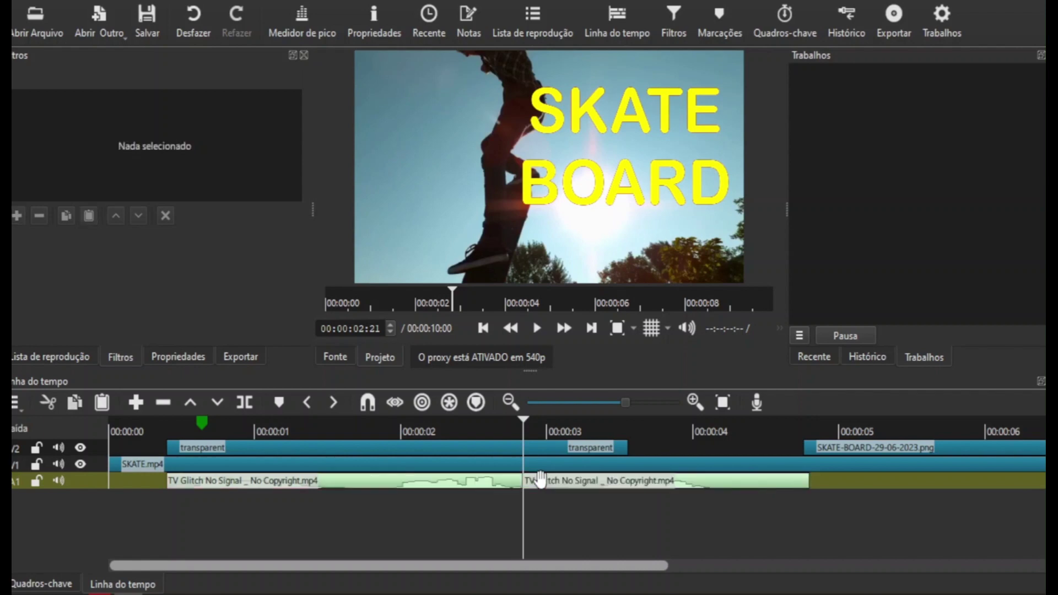
left_click(616, 485)
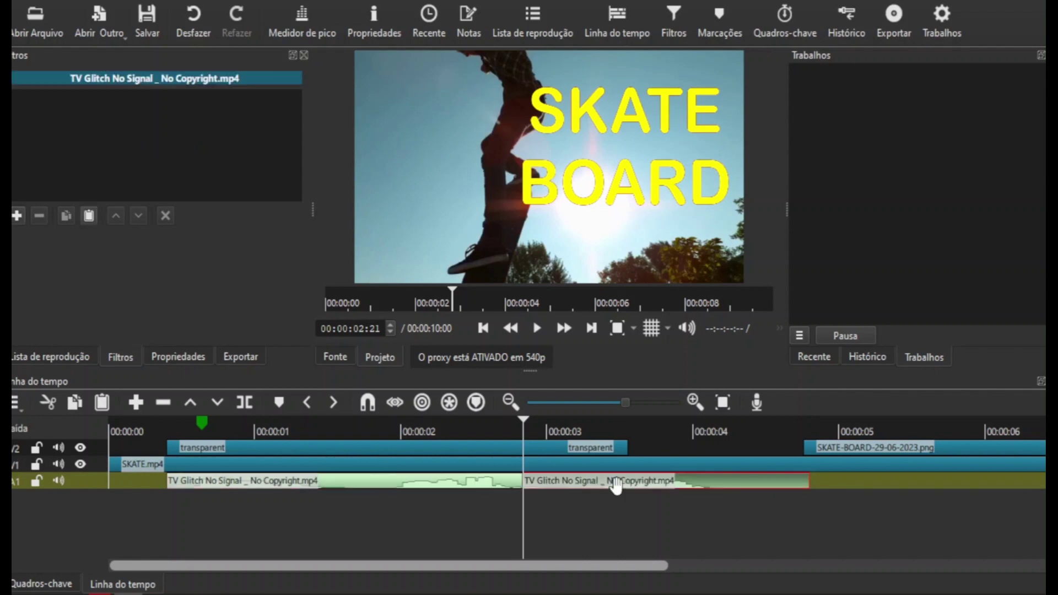
key("Delete")
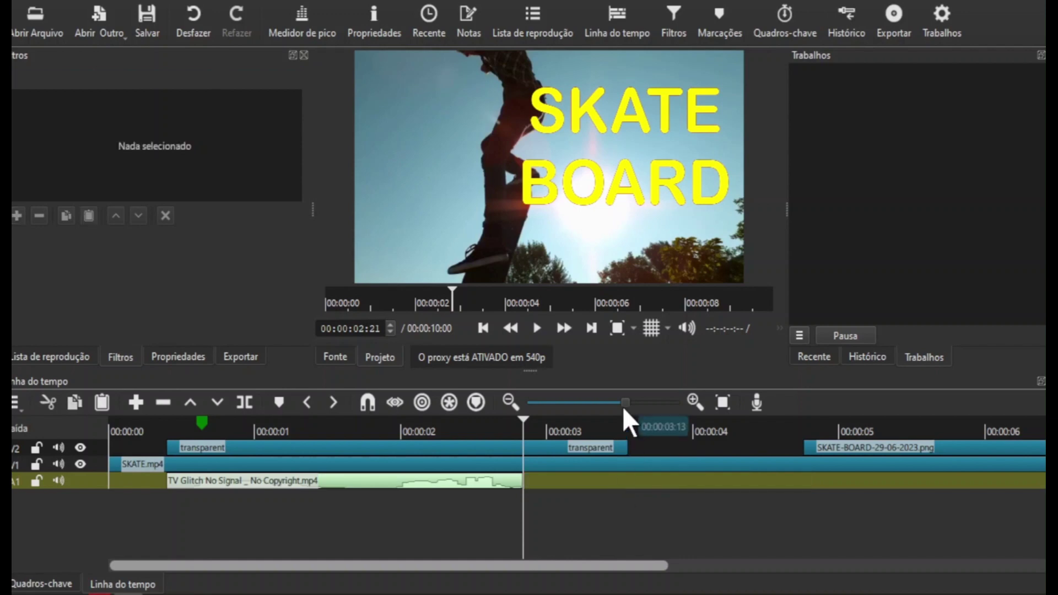
Copy the trimmed TV Glitch clip and paste it on track A1 at 00:00:04:19, where the logo clip starts
left_click_drag(624, 403, 599, 408)
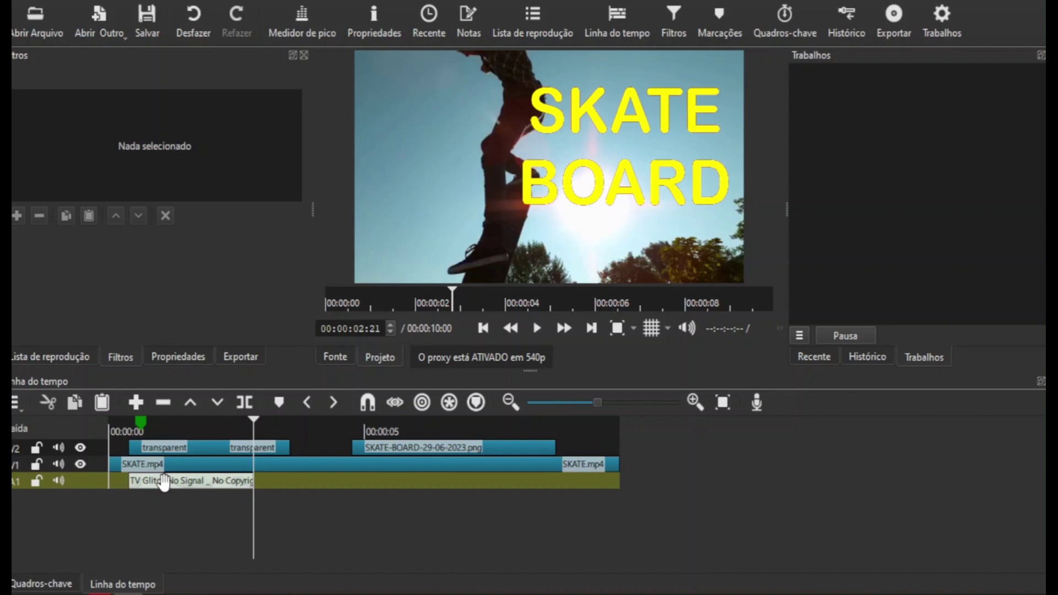
left_click(164, 483)
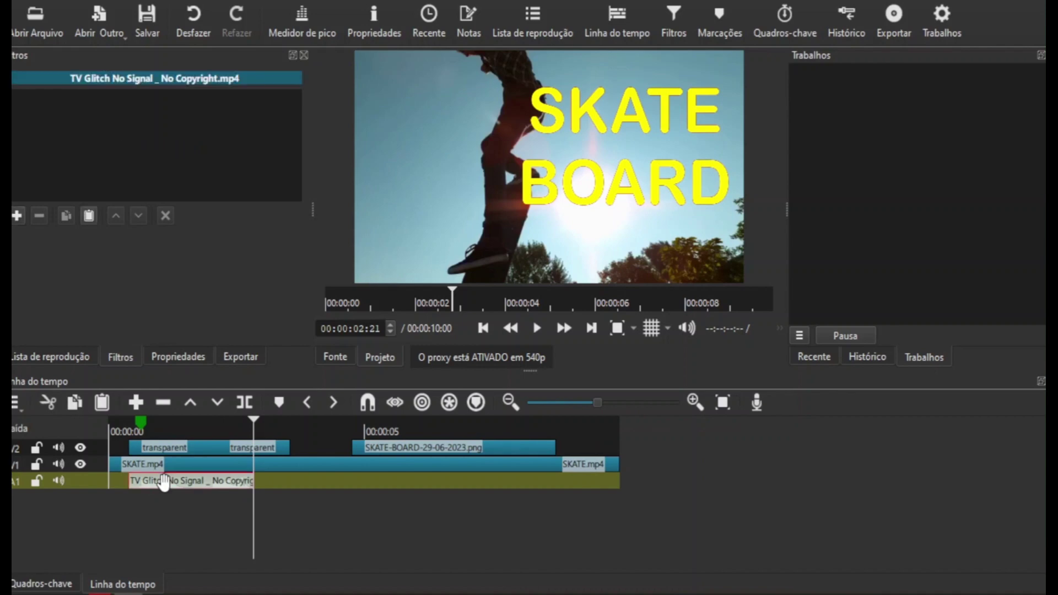
key("Down")
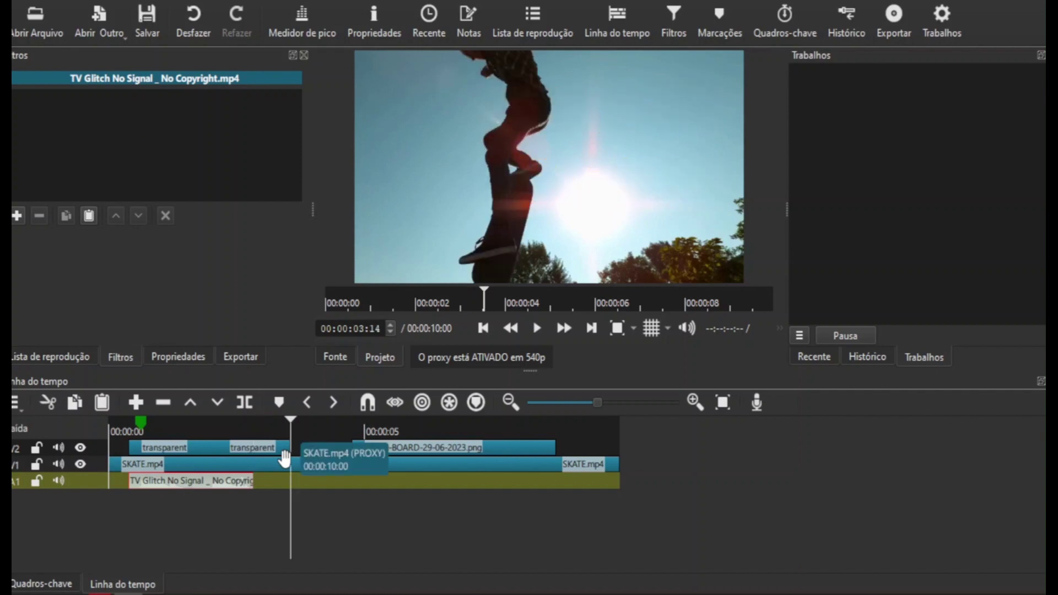
key("Down")
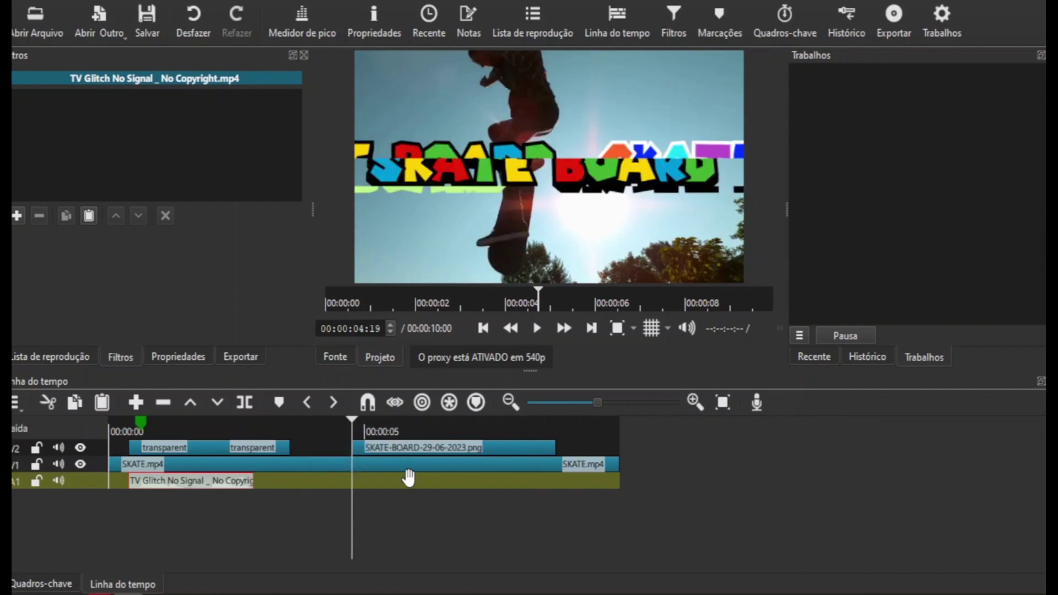
key("ctrl+v")
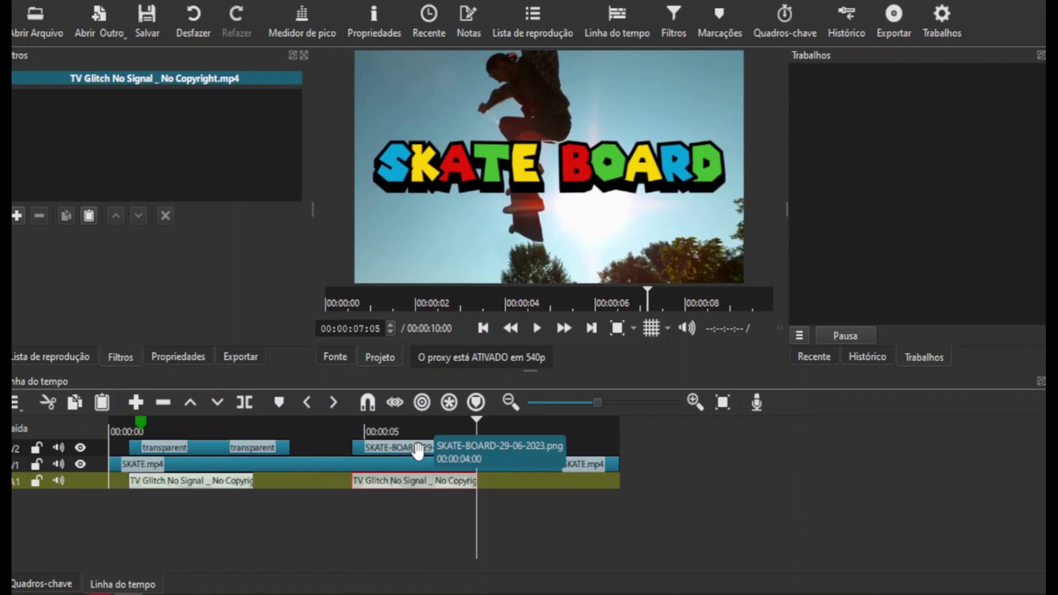
Play the timeline from the beginning to preview both glitch animations with their sound, stopping at 00:00:07:18
left_click(120, 427)
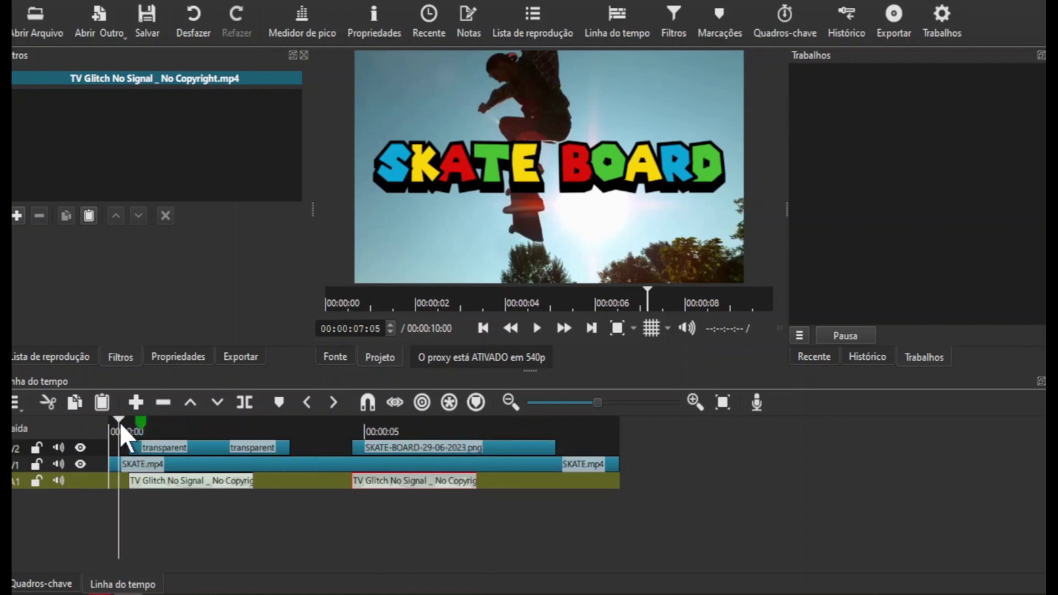
left_click(108, 422)
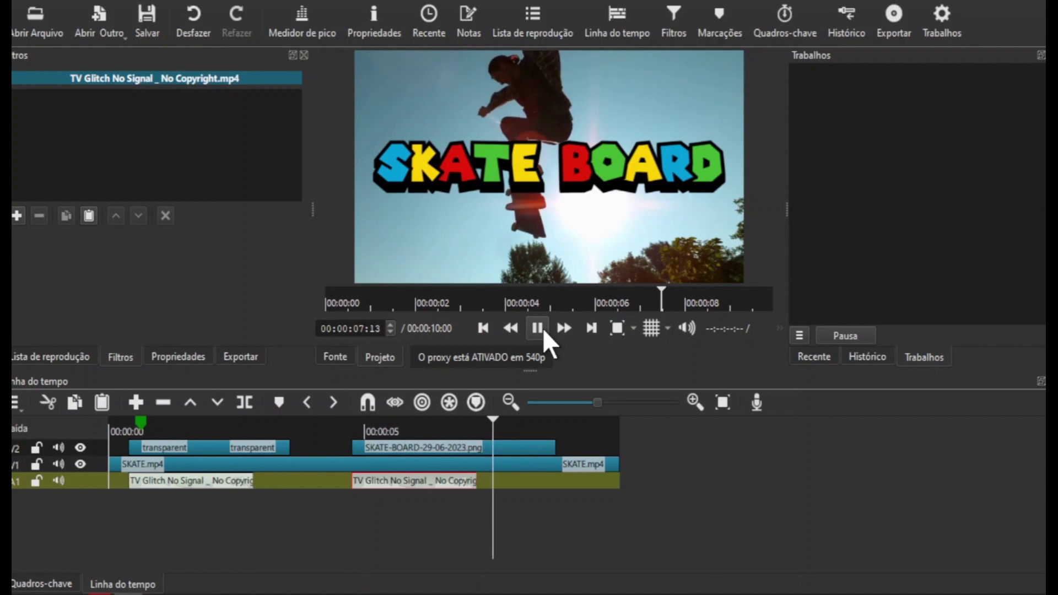
left_click(537, 329)
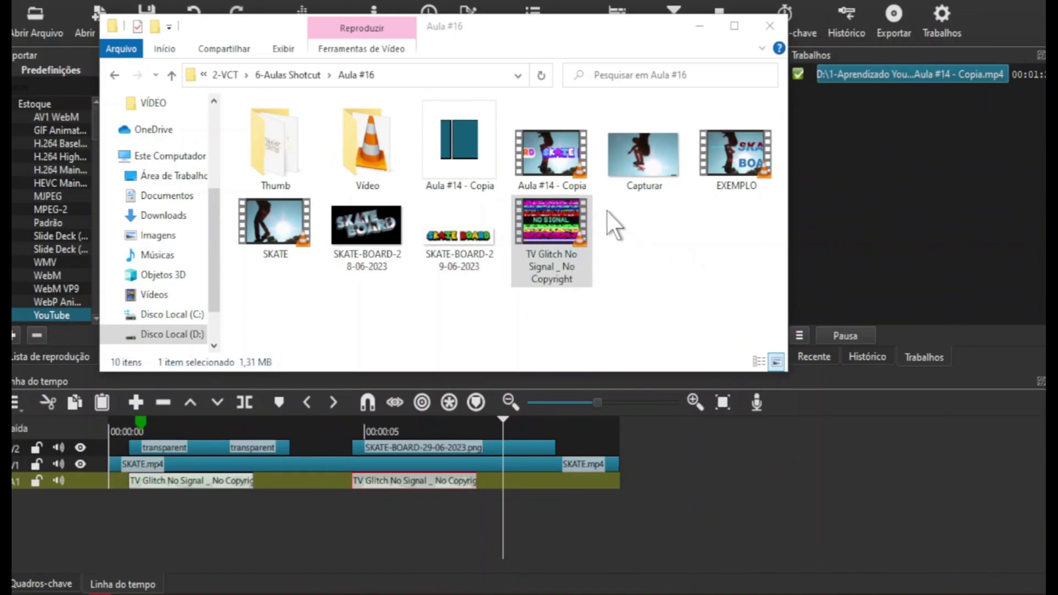
Play the exported Aula #14 - Copia video from the Aula #16 folder and return to Shotcut
double_click(561, 164)
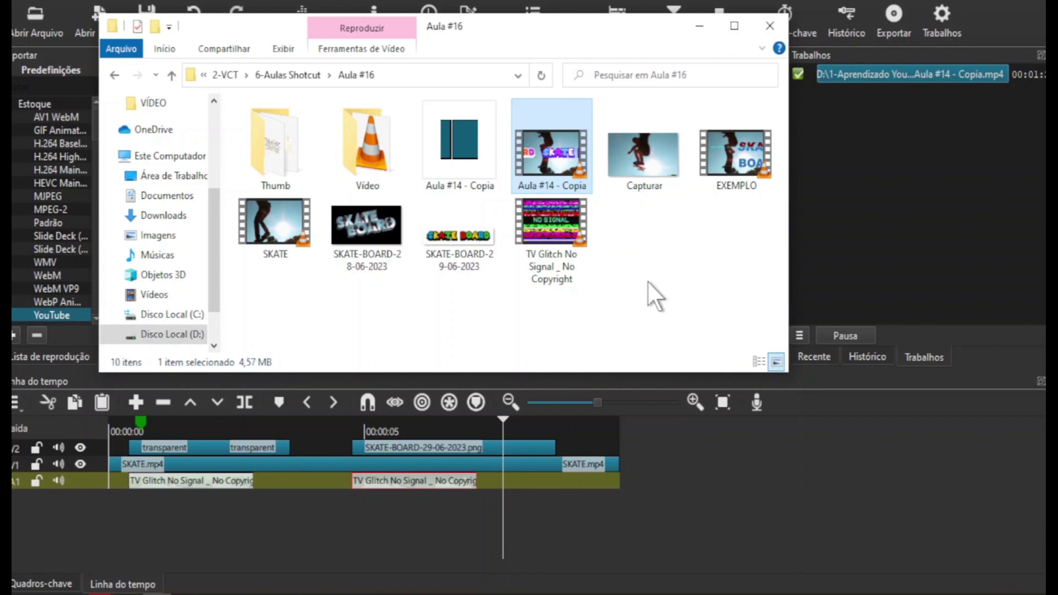
left_click(708, 27)
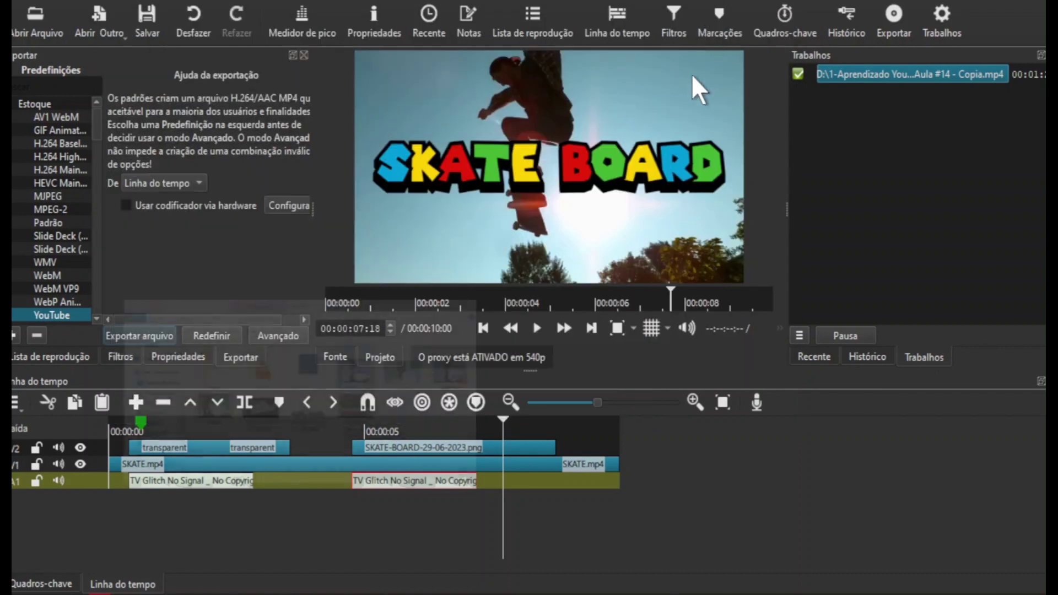